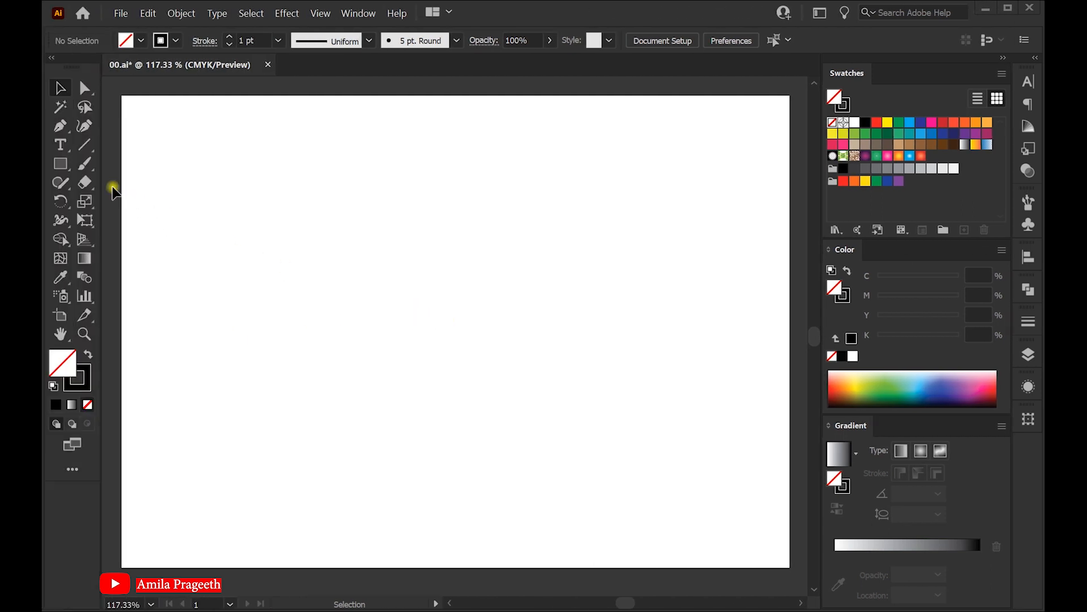
# Create a circle 86 mm wide and 86 mm high on the artboard with the Ellipse tool.
pyautogui.rightClick(60, 166)
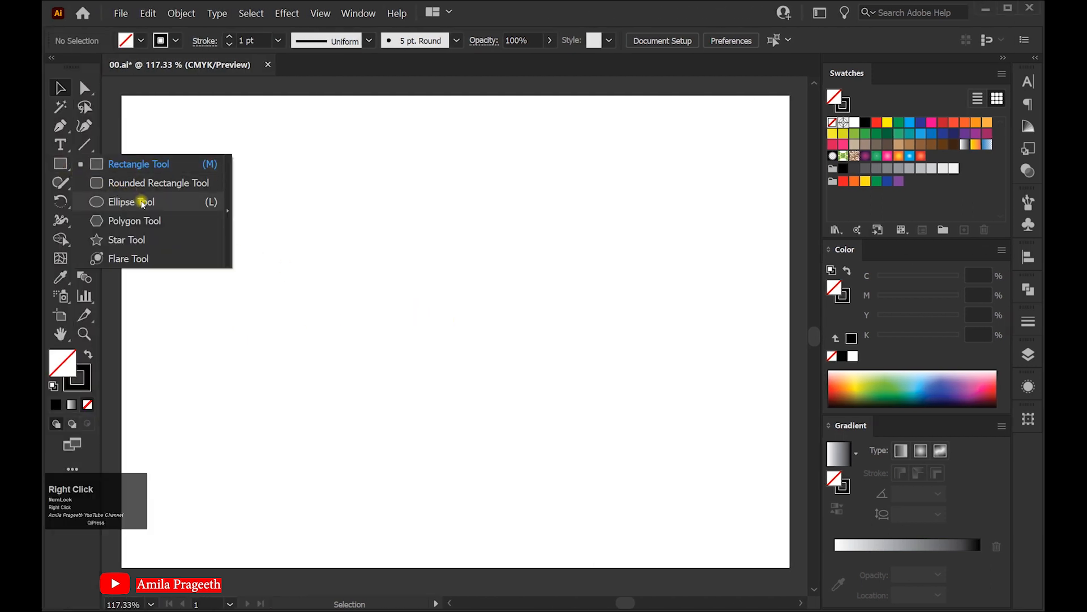
pyautogui.click(140, 201)
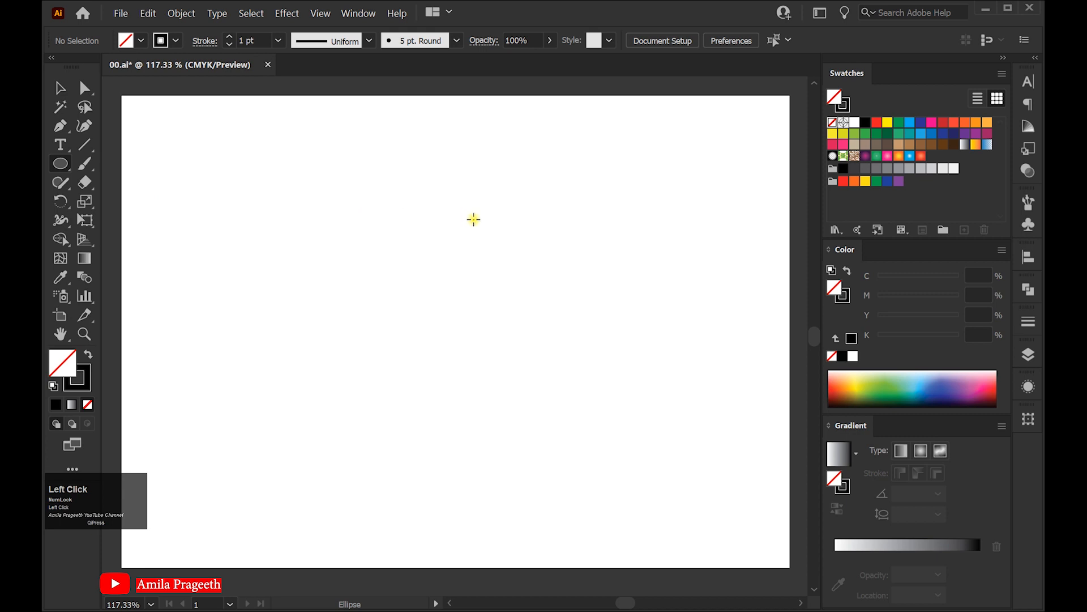
pyautogui.click(474, 219)
pyautogui.click(436, 232)
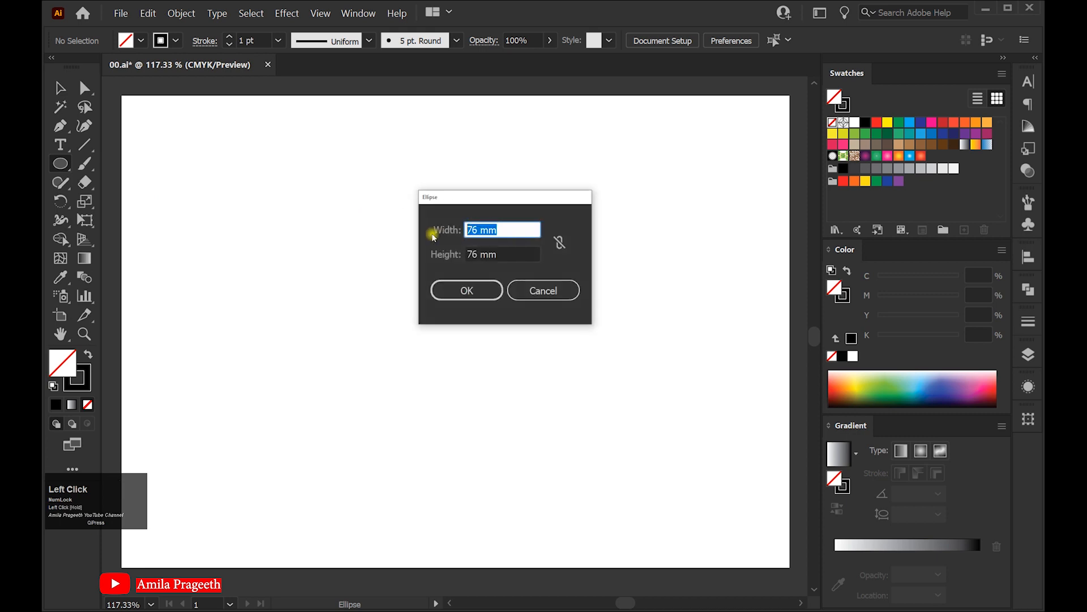
pyautogui.write('86')
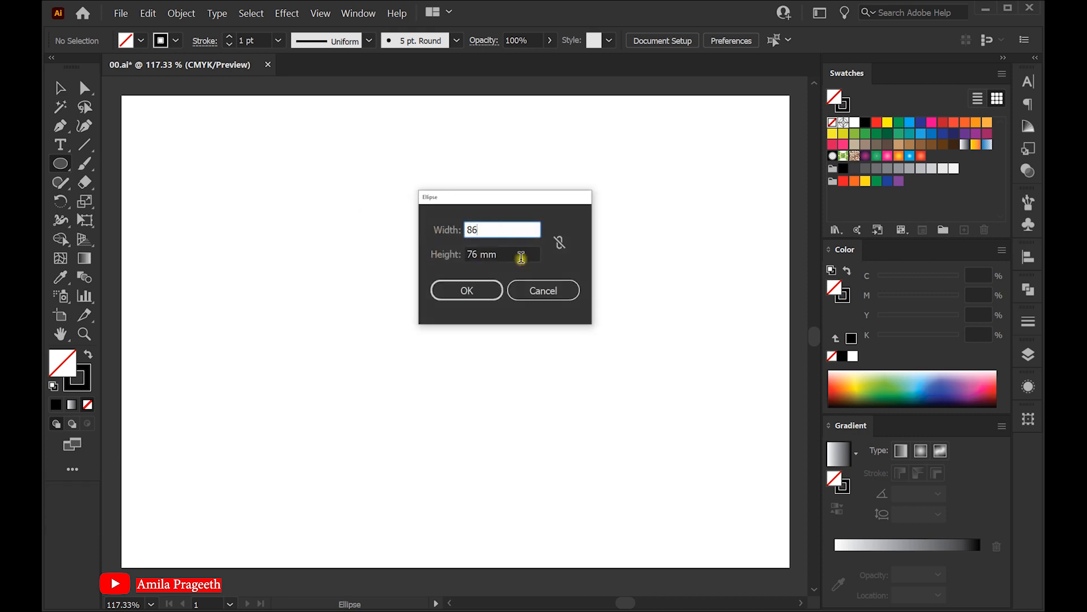
pyautogui.click(435, 256)
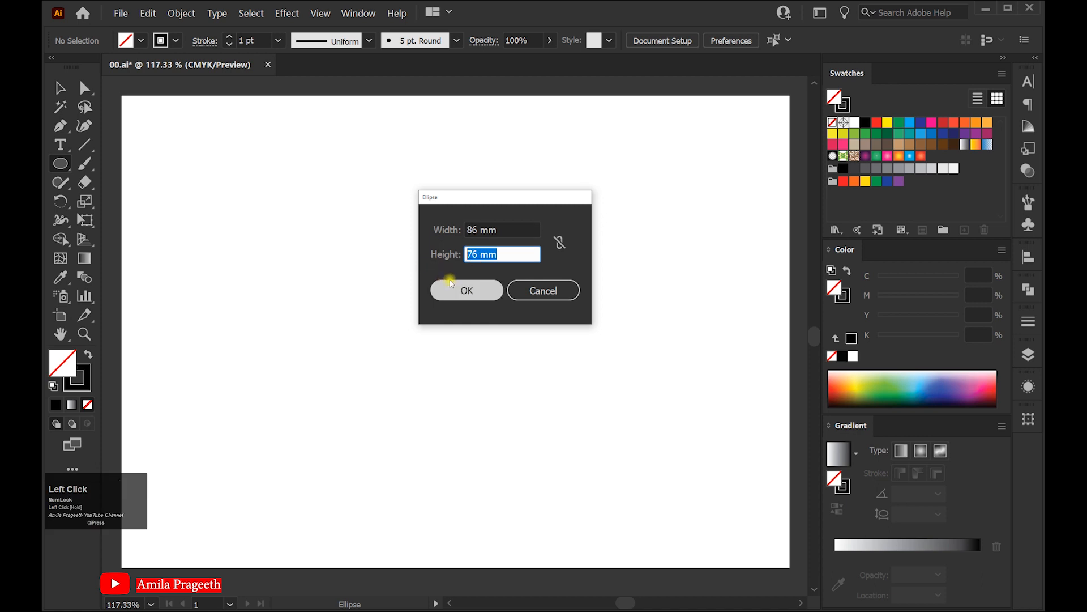
pyautogui.write('86')
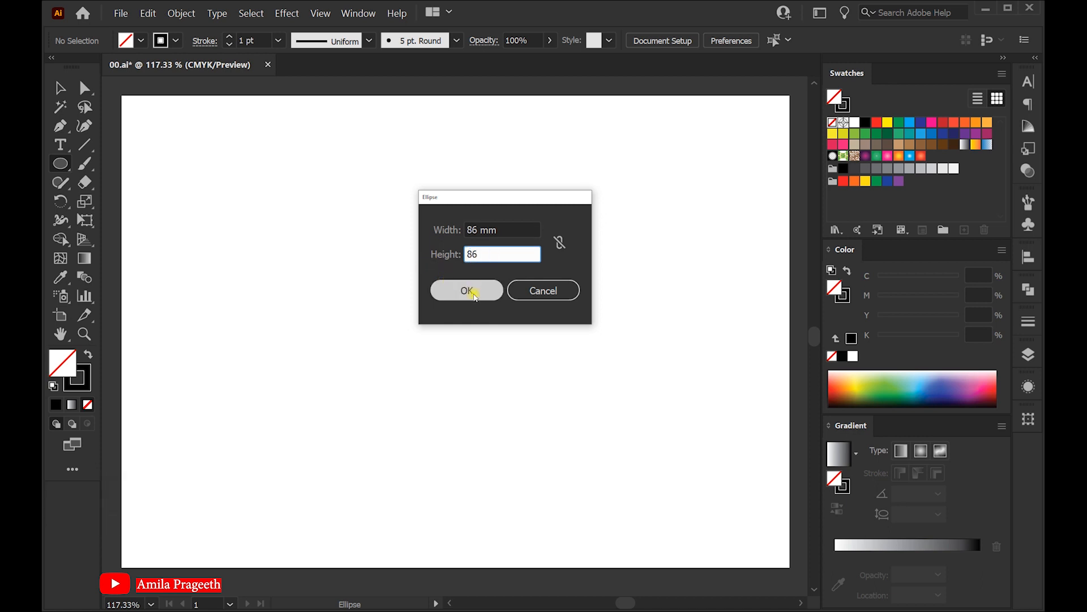
pyautogui.click(467, 291)
# Fill the 86 mm circle with red and centre it horizontally and vertically on the artboard.
pyautogui.click(61, 88)
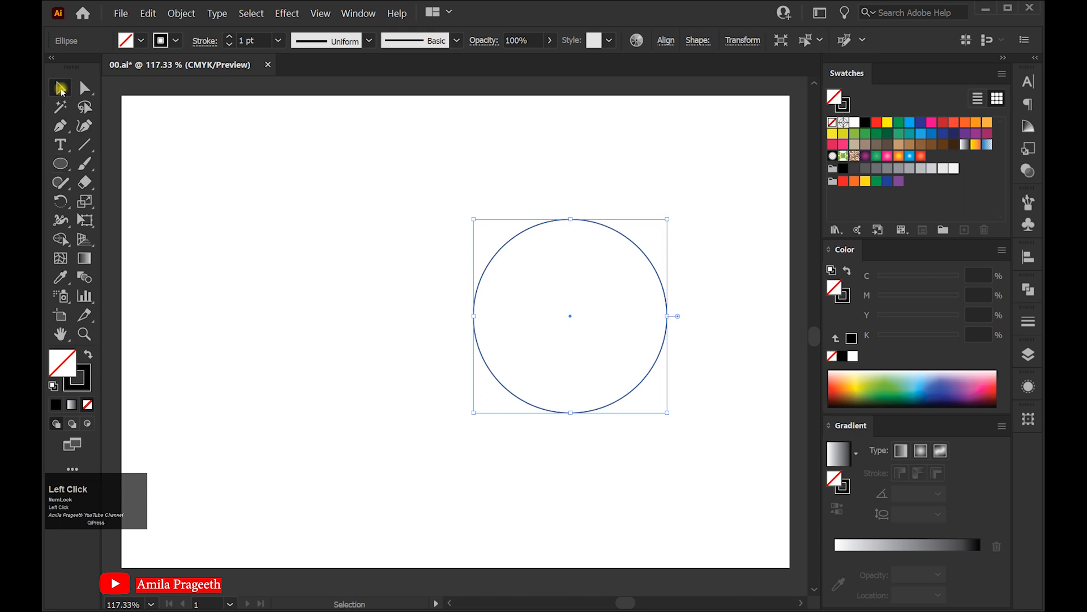
pyautogui.click(876, 122)
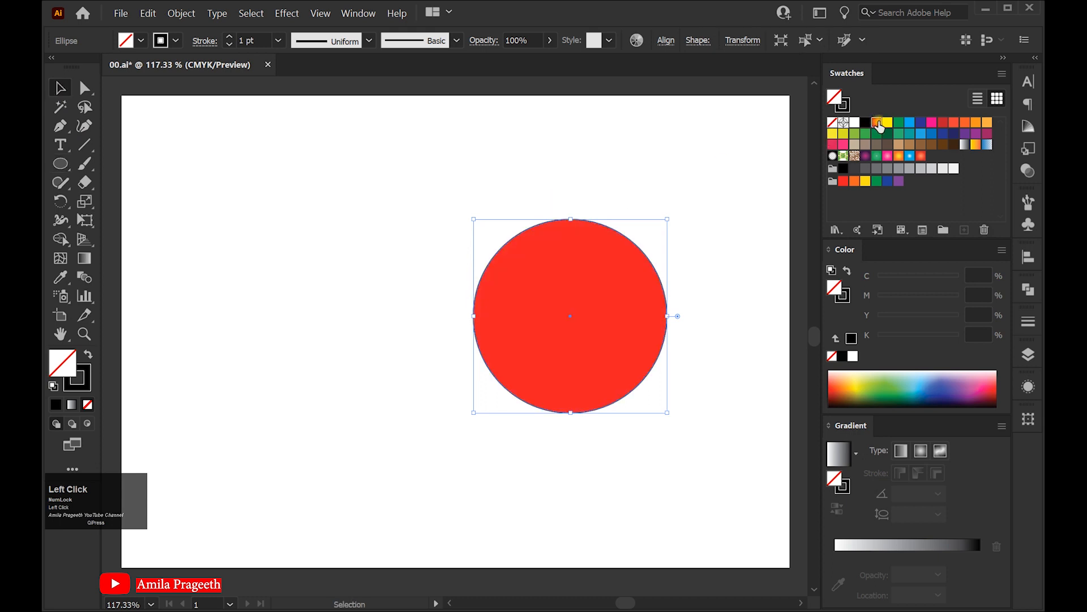
pyautogui.click(358, 13)
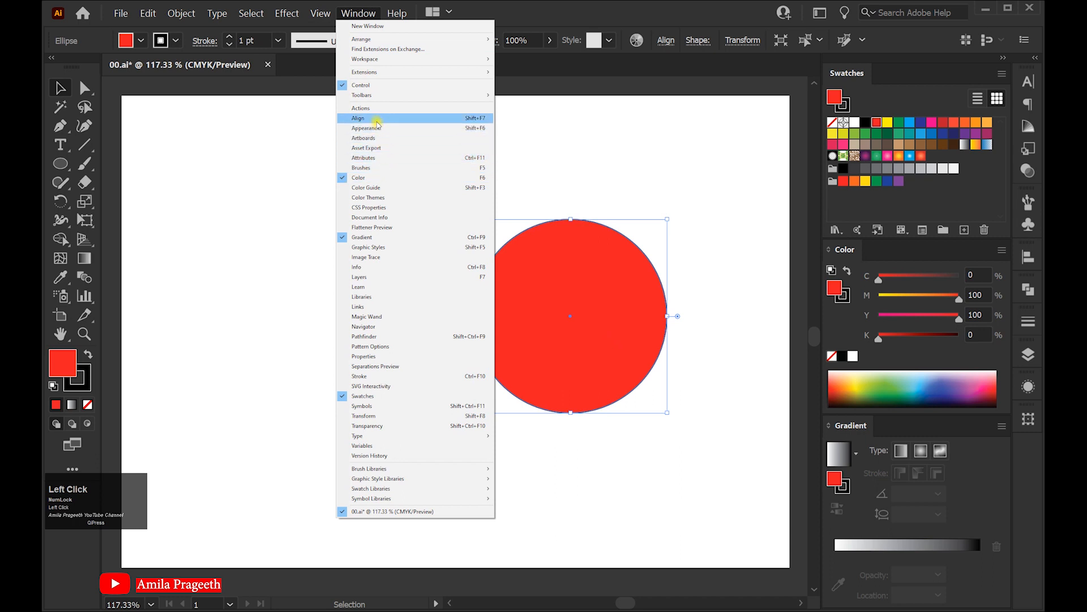
pyautogui.click(378, 118)
pyautogui.click(872, 291)
pyautogui.click(969, 292)
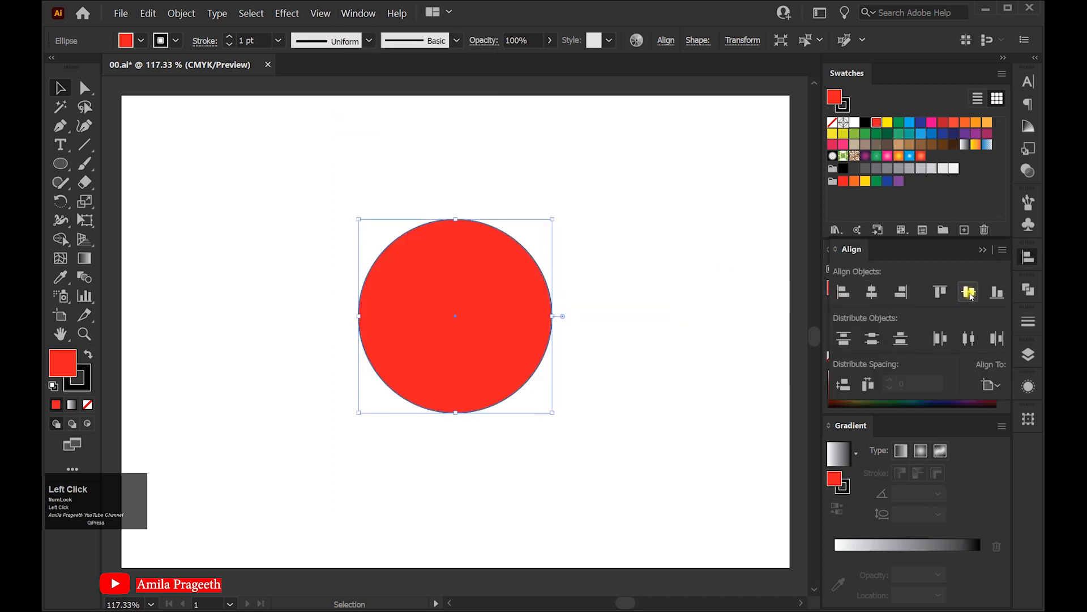
pyautogui.click(657, 301)
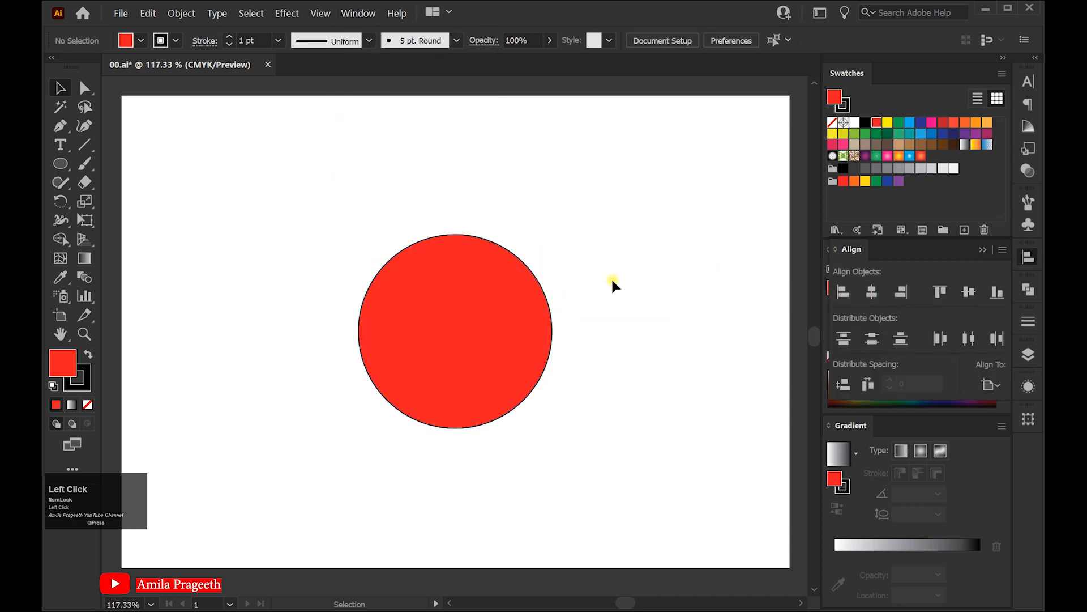
# Create a second circle 76 mm wide and 76 mm high overlapping the red one.
pyautogui.click(68, 165)
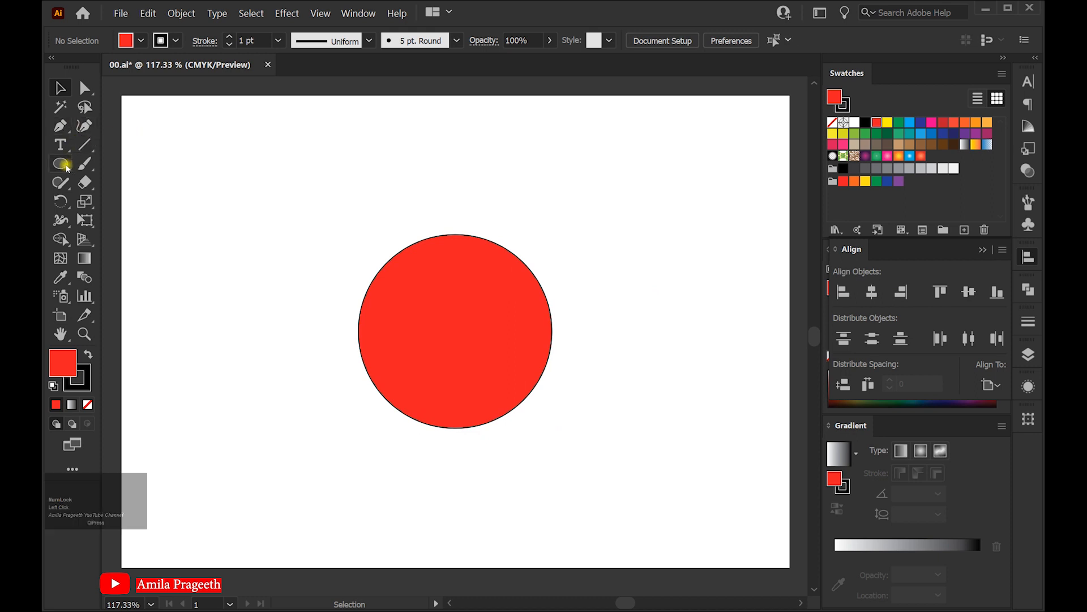
pyautogui.click(405, 166)
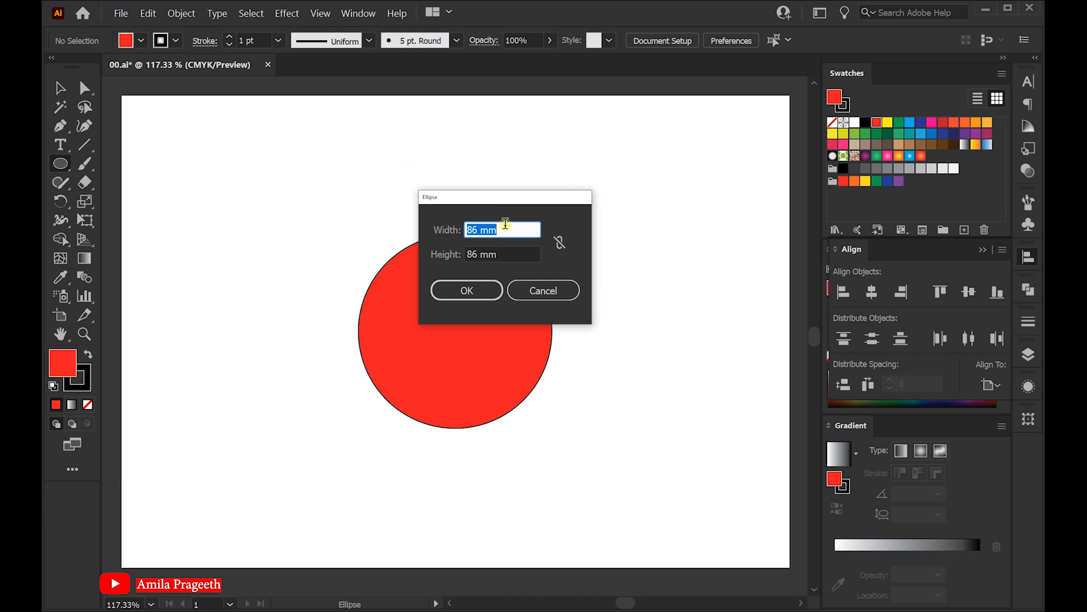
pyautogui.write('76')
pyautogui.moveTo(491, 254); pyautogui.dragTo(445, 254)
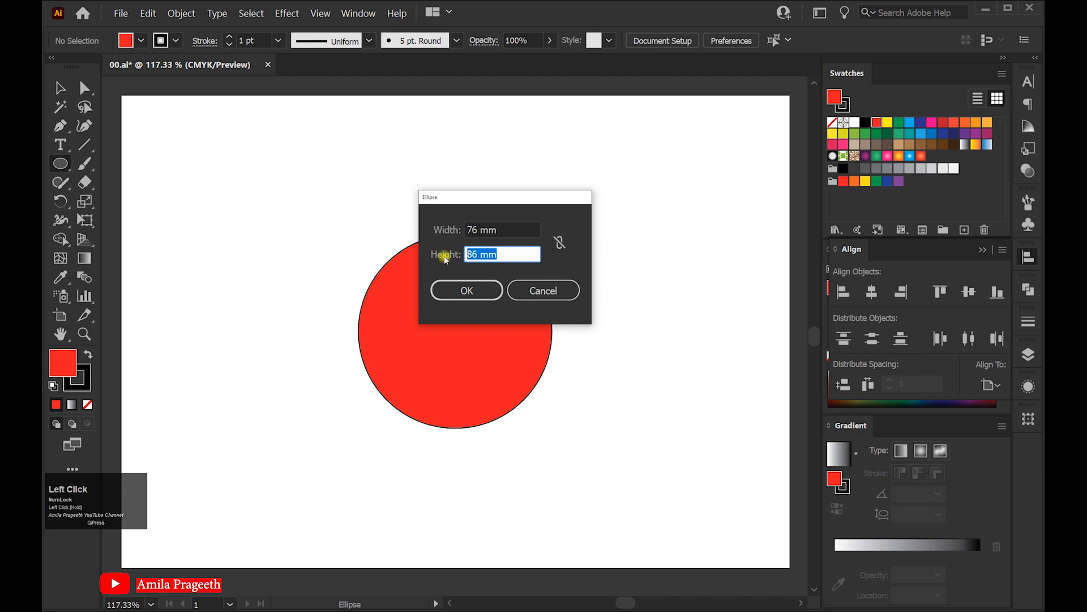
pyautogui.write('76')
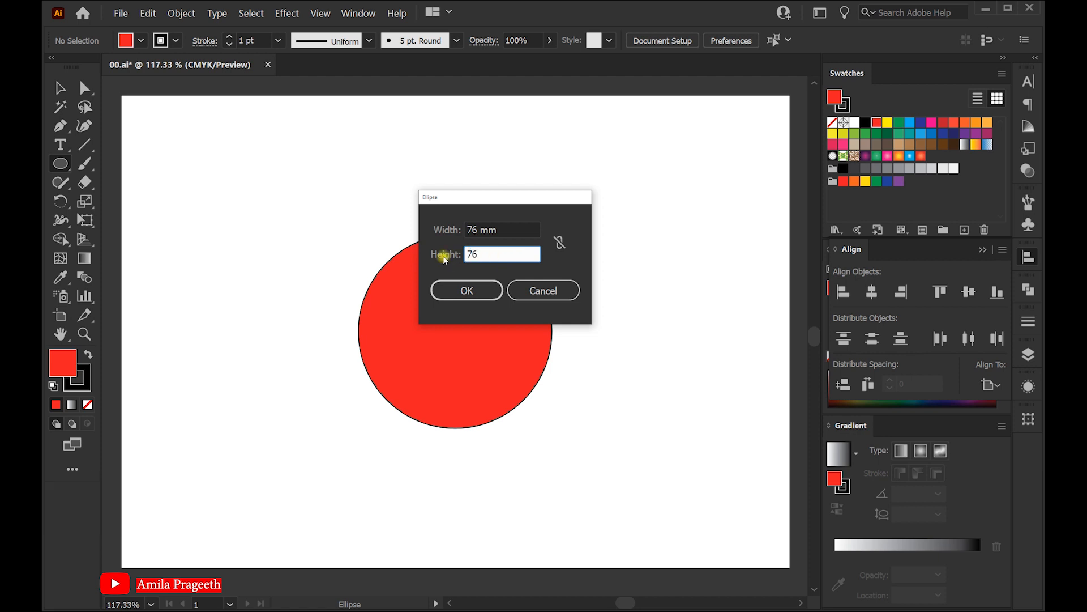
pyautogui.click(466, 290)
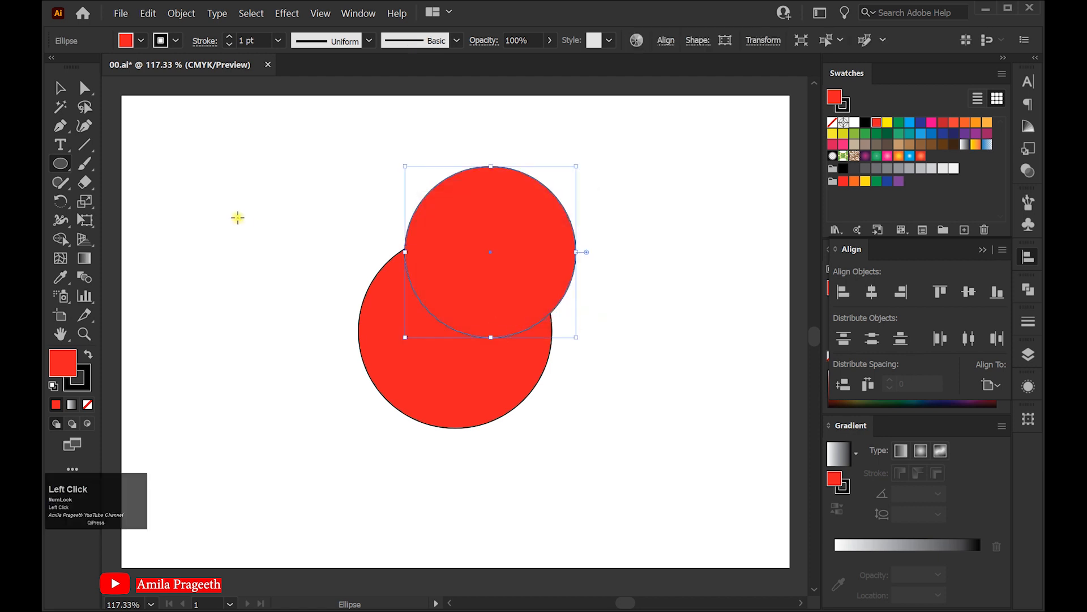
# Fill the smaller circle with yellow and centre it horizontally and vertically on the artboard.
pyautogui.click(888, 122)
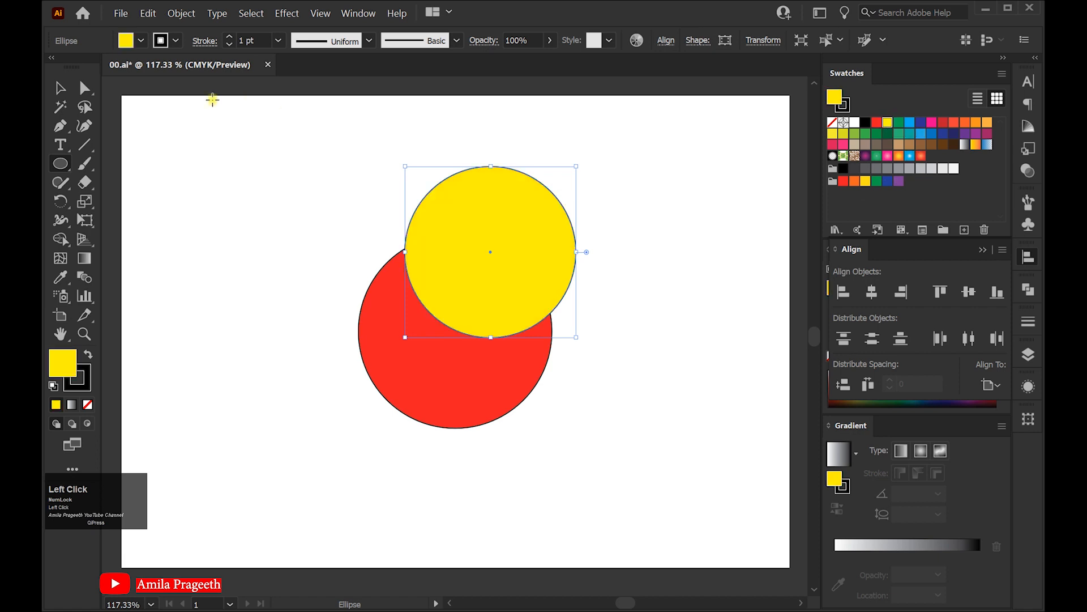
pyautogui.click(60, 88)
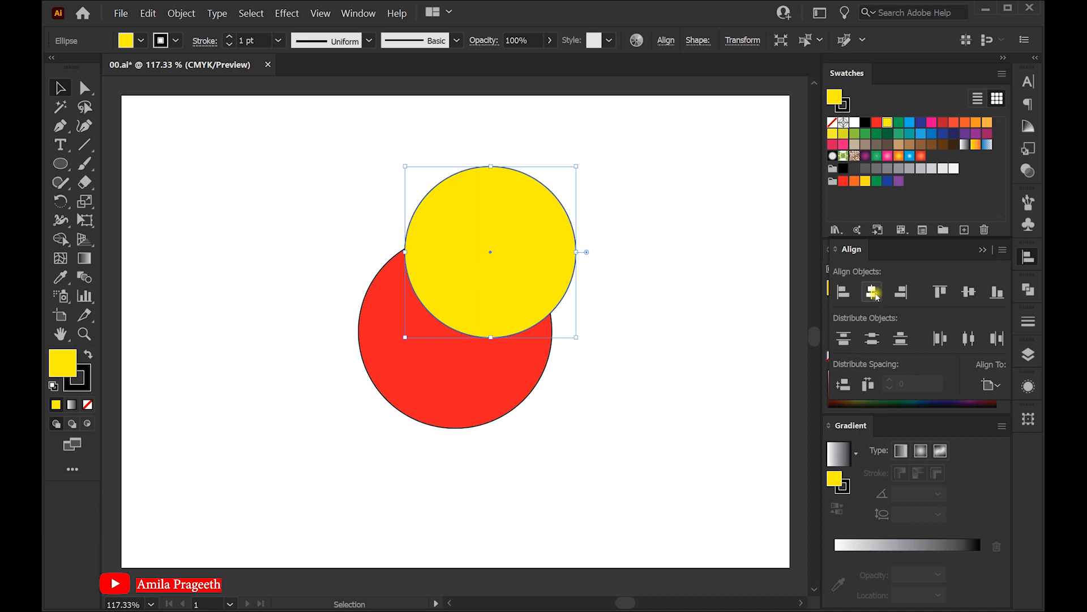
pyautogui.click(871, 292)
pyautogui.click(967, 292)
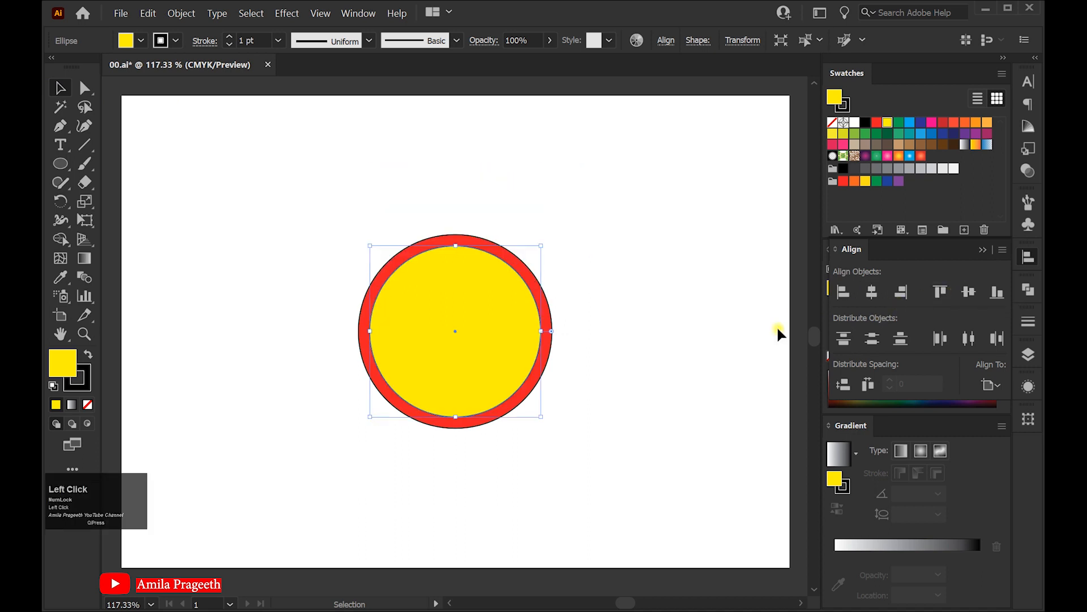
# Select both circles and remove their stroke.
pyautogui.click(62, 89)
pyautogui.moveTo(320, 194); pyautogui.dragTo(597, 493)
pyautogui.click(78, 376)
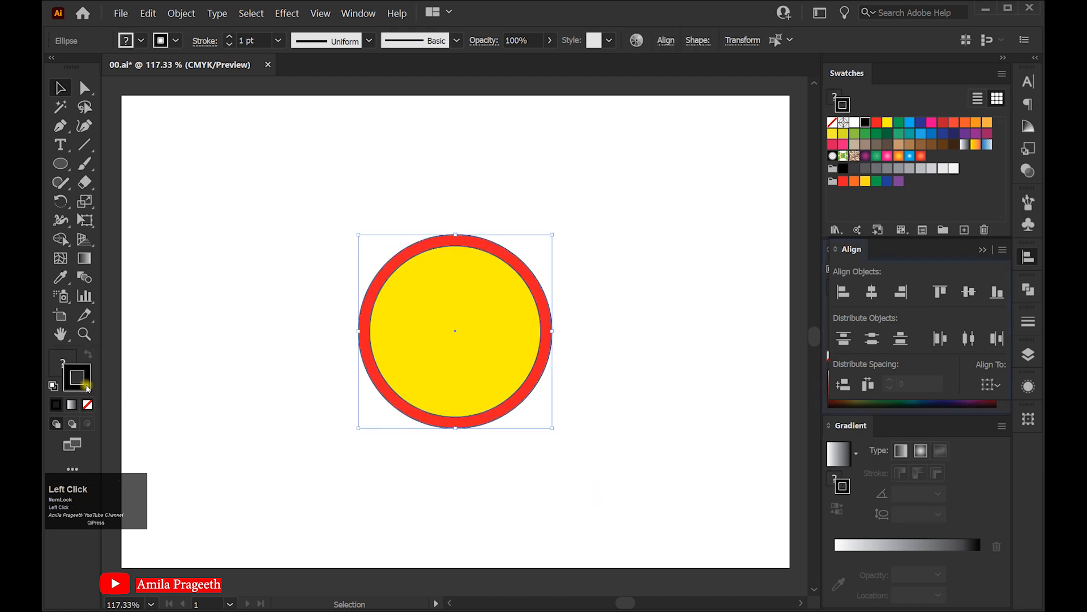
pyautogui.click(88, 404)
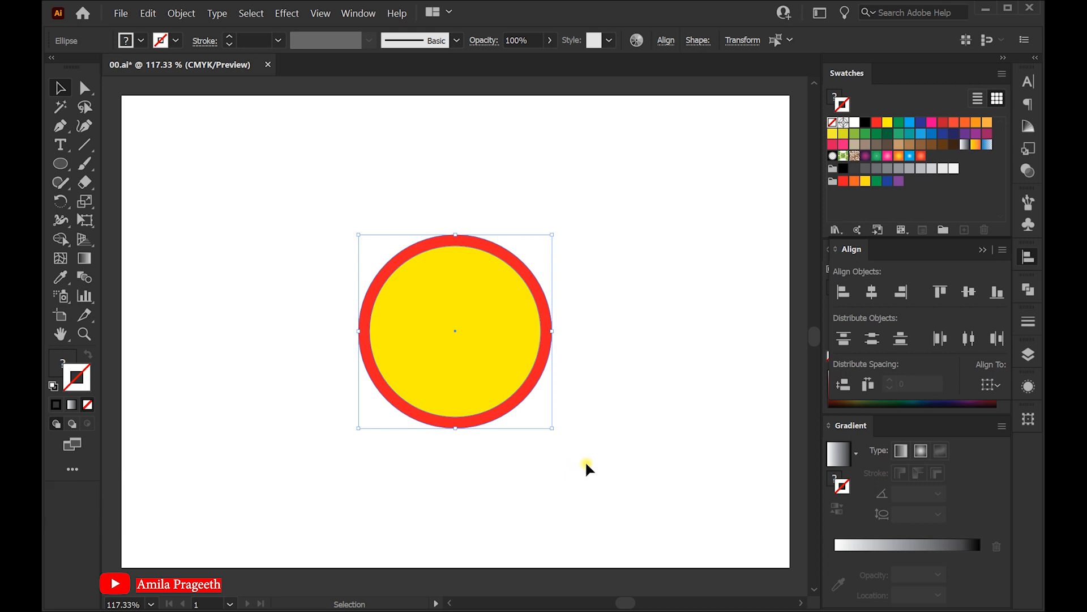
# Cut the yellow circle out of the red one with the Pathfinder Minus Front operation to form a ring.
pyautogui.click(984, 250)
pyautogui.click(347, 17)
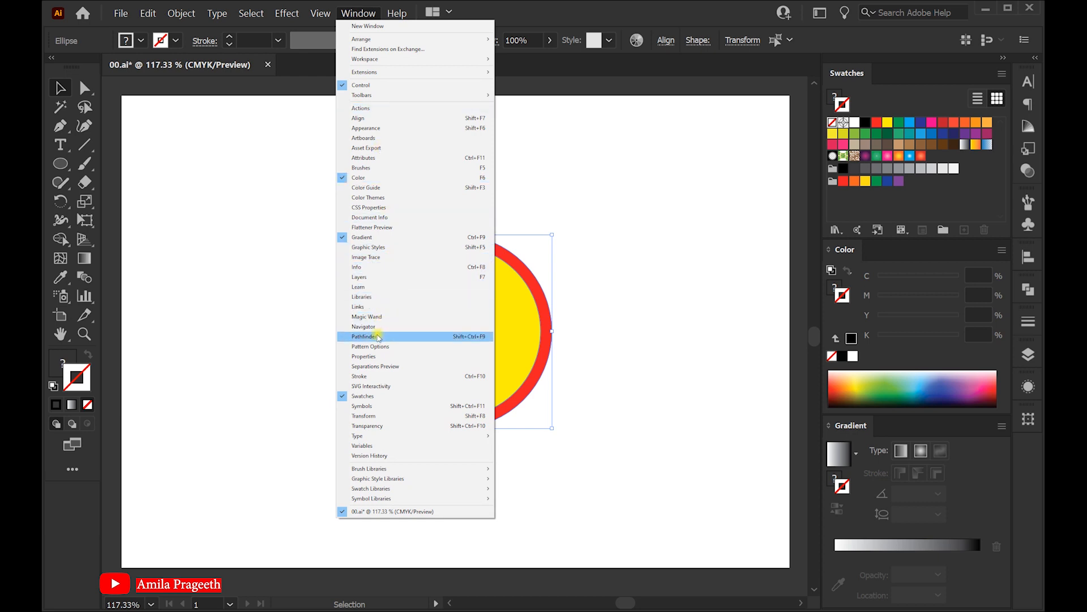
pyautogui.click(364, 337)
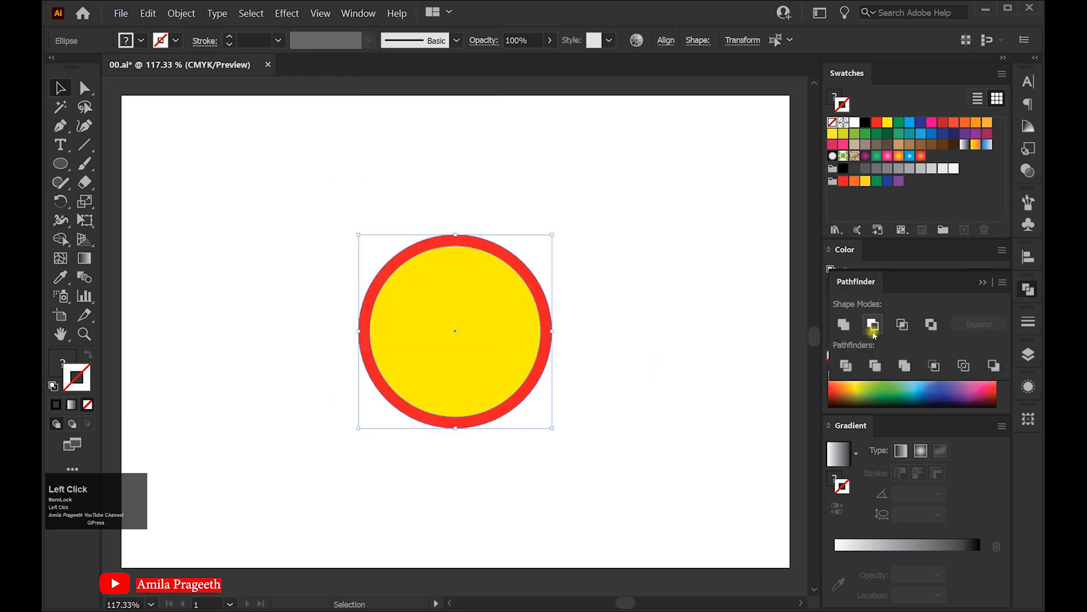
pyautogui.click(874, 325)
pyautogui.click(632, 270)
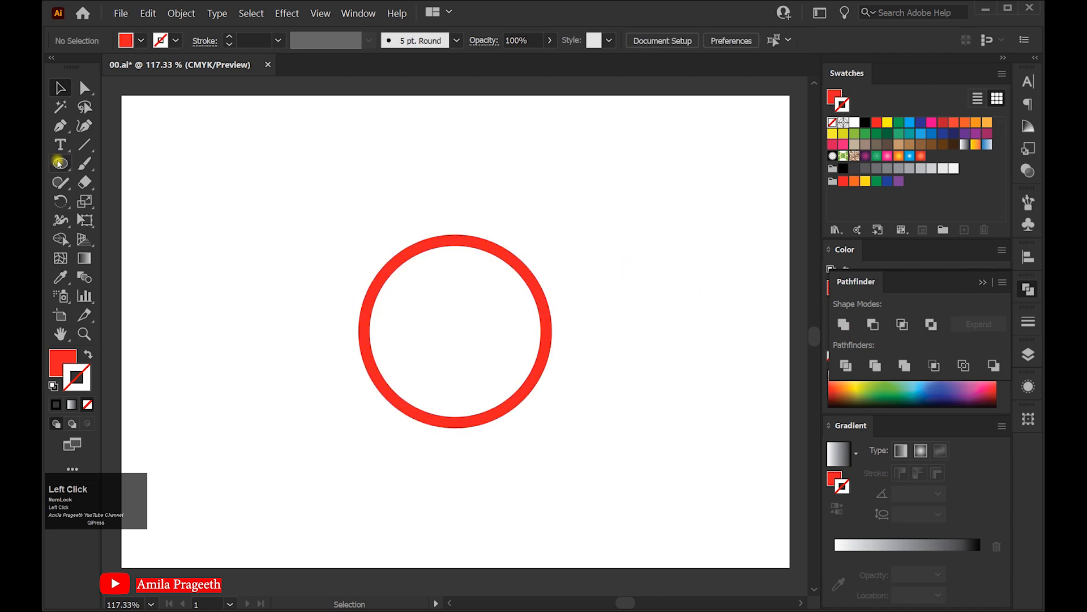
# Draw a wide rectangle covering the upper half of the red ring, with its lower edge through the ring's centre.
pyautogui.rightClick(59, 163)
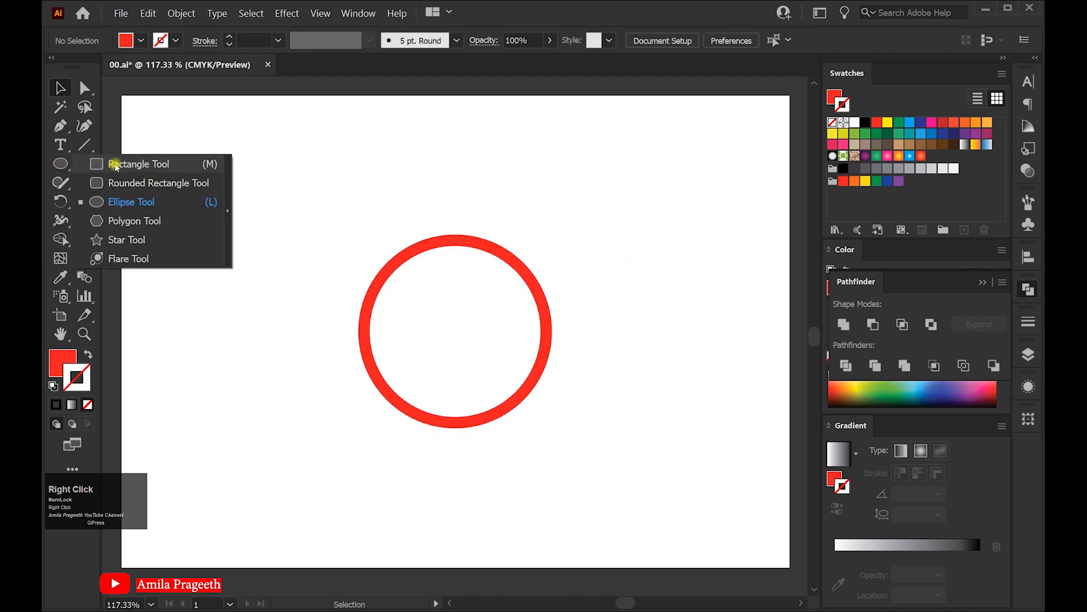
pyautogui.click(115, 165)
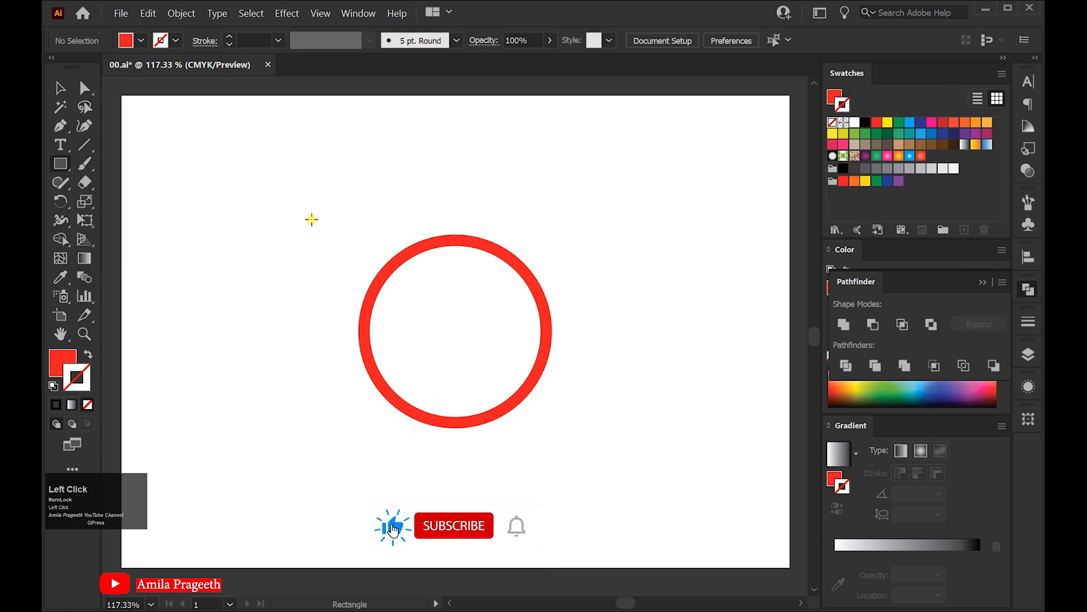
pyautogui.moveTo(307, 209); pyautogui.dragTo(598, 331)
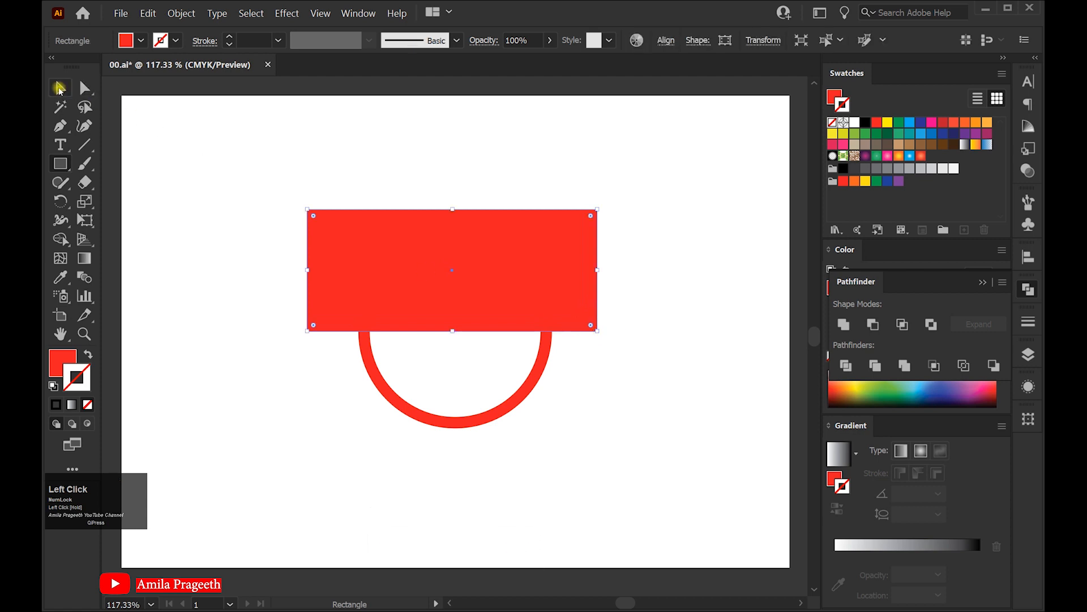
# Subtract the rectangle from the ring with the Pathfinder Minus Front operation, leaving only the lower half-ring.
pyautogui.click(59, 89)
pyautogui.click(281, 166)
pyautogui.moveTo(584, 463); pyautogui.dragTo(627, 473)
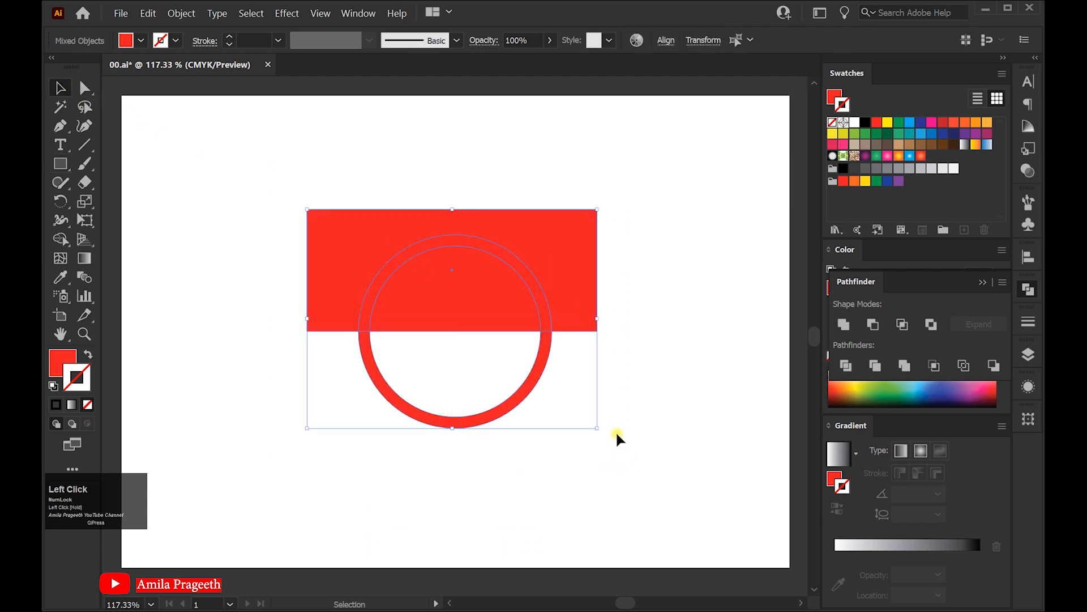
pyautogui.click(873, 324)
pyautogui.click(972, 289)
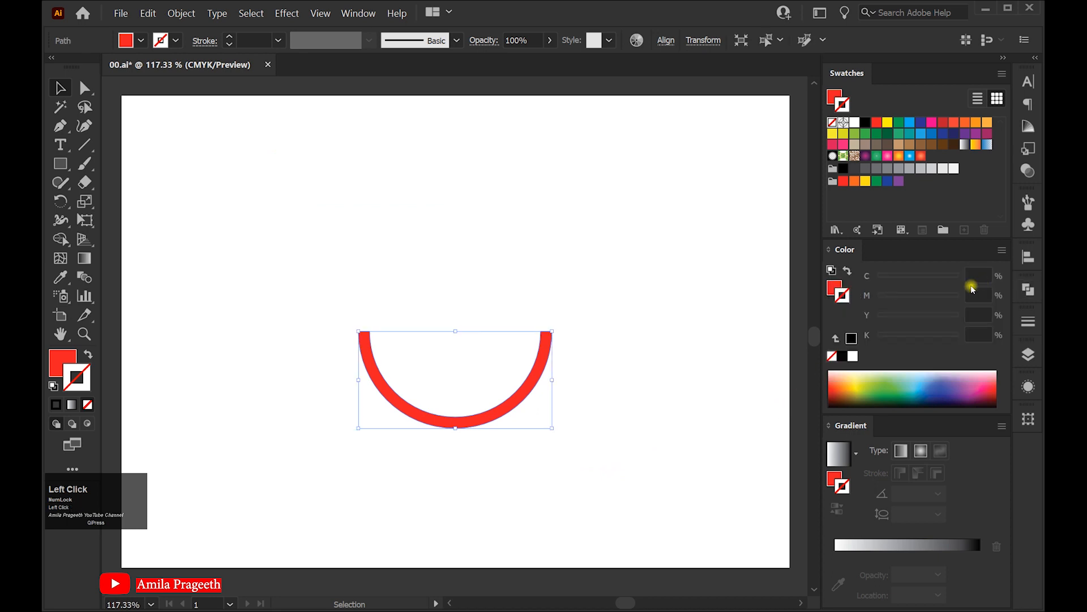
# Make a copy of the half-ring rotated 60° about a point just inside its upper-right end.
pyautogui.moveTo(513, 408); pyautogui.dragTo(513, 408)
pyautogui.click(61, 201)
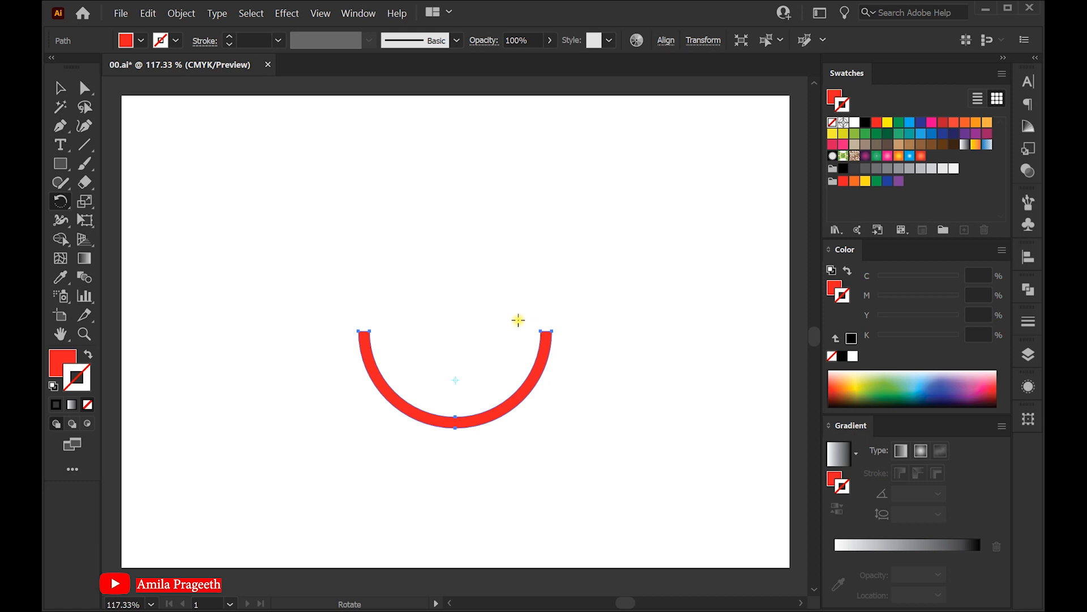
pyautogui.keyDown('alt'); pyautogui.click(518, 320); pyautogui.keyUp('alt')
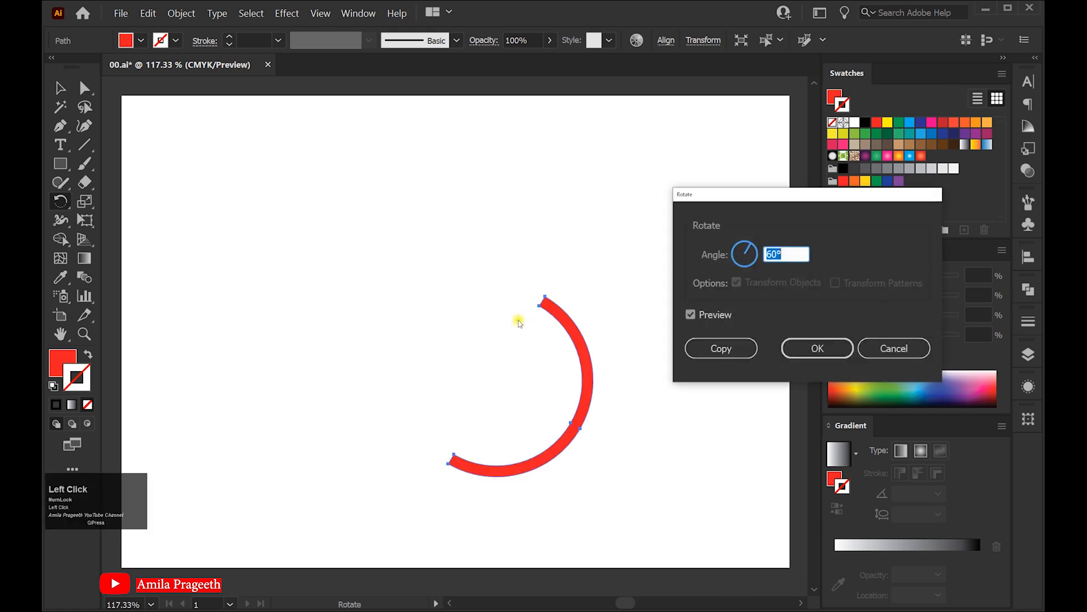
pyautogui.moveTo(783, 199); pyautogui.dragTo(684, 201)
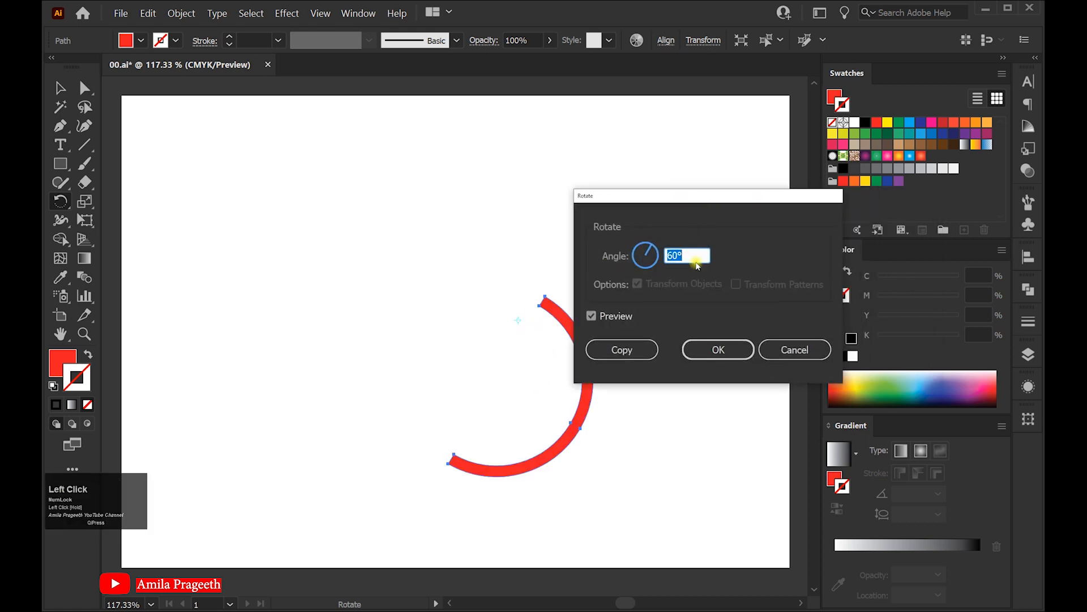
pyautogui.click(650, 348)
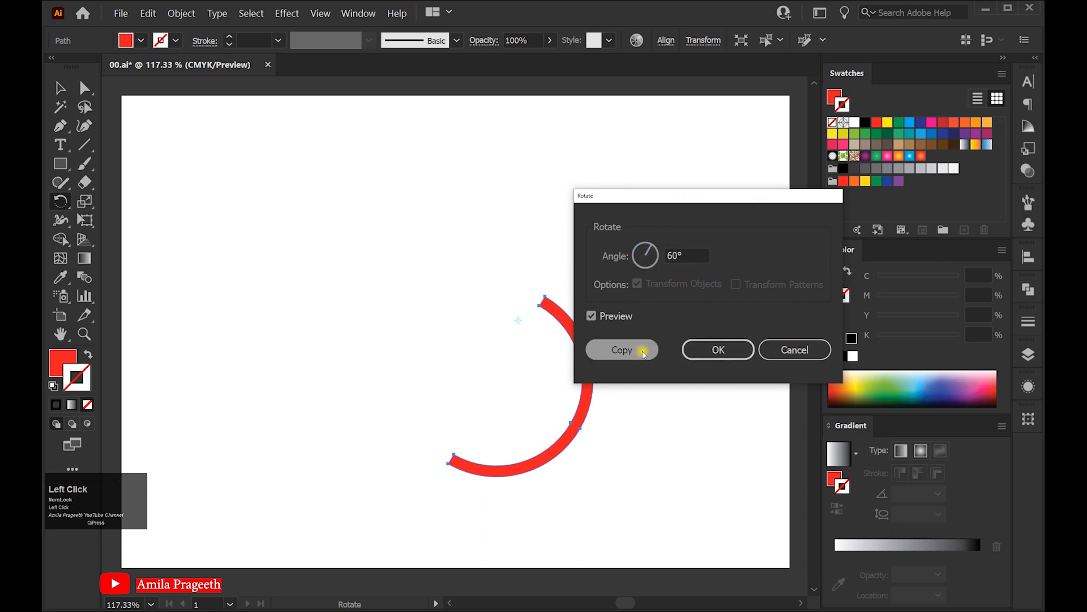
# Repeat the 60° rotated copy four more times to complete a six-arm swirl of half-rings.
pyautogui.hotkey('ctrl', 'd')
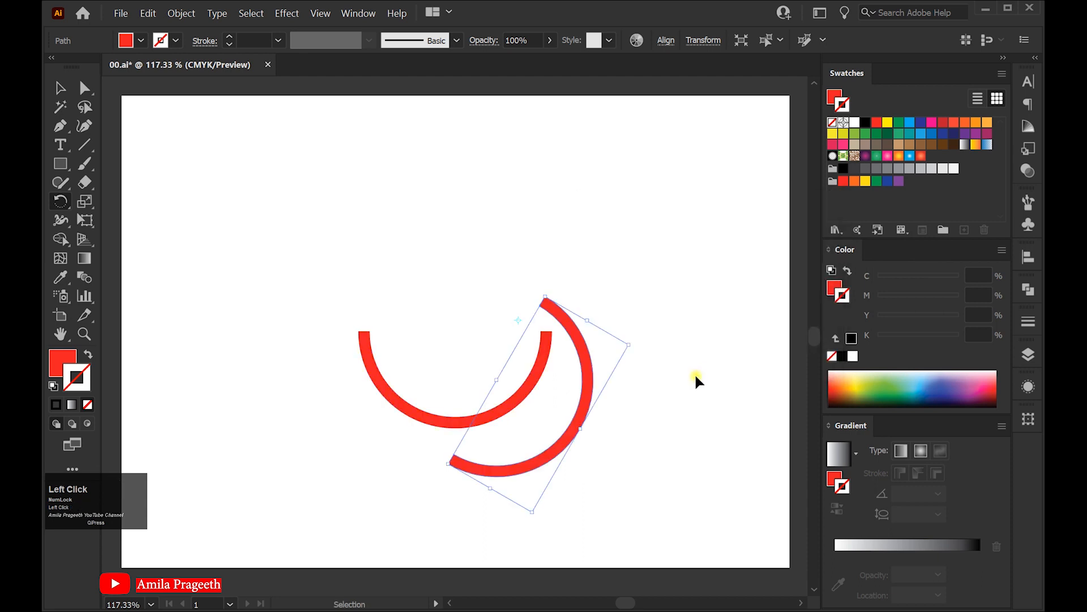
pyautogui.hotkey('ctrl', 'd')
pyautogui.hotkey('ctrl', 'd')
pyautogui.hotkey('ctrl', 'd')
pyautogui.press('r')
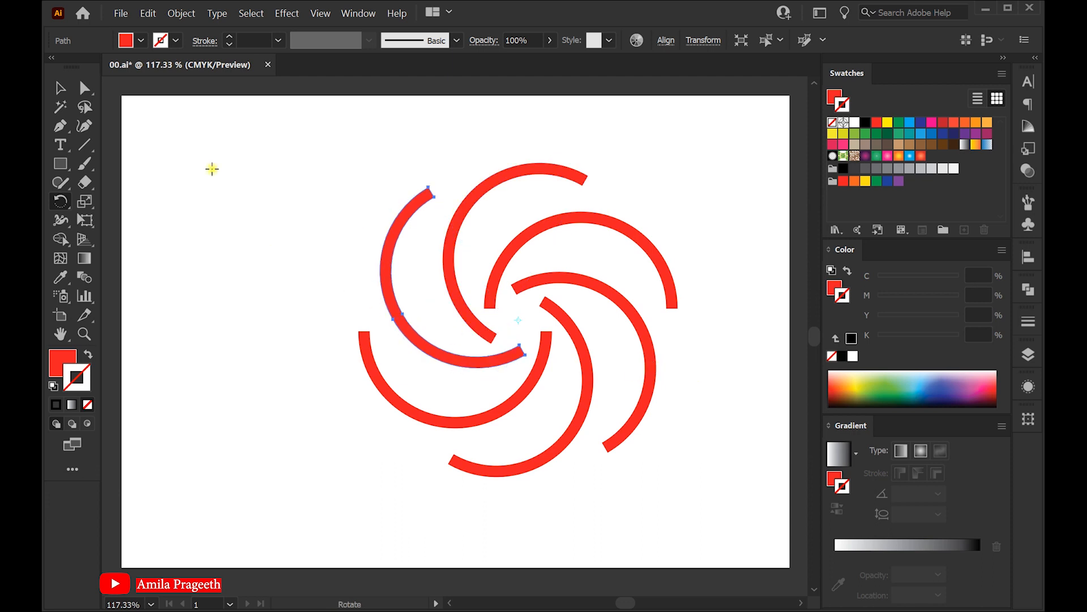
# Move the whole six-arm swirl to the middle of the artboard and enlarge it slightly, proportionally about its centre.
pyautogui.click(60, 88)
pyautogui.moveTo(304, 159); pyautogui.dragTo(704, 493)
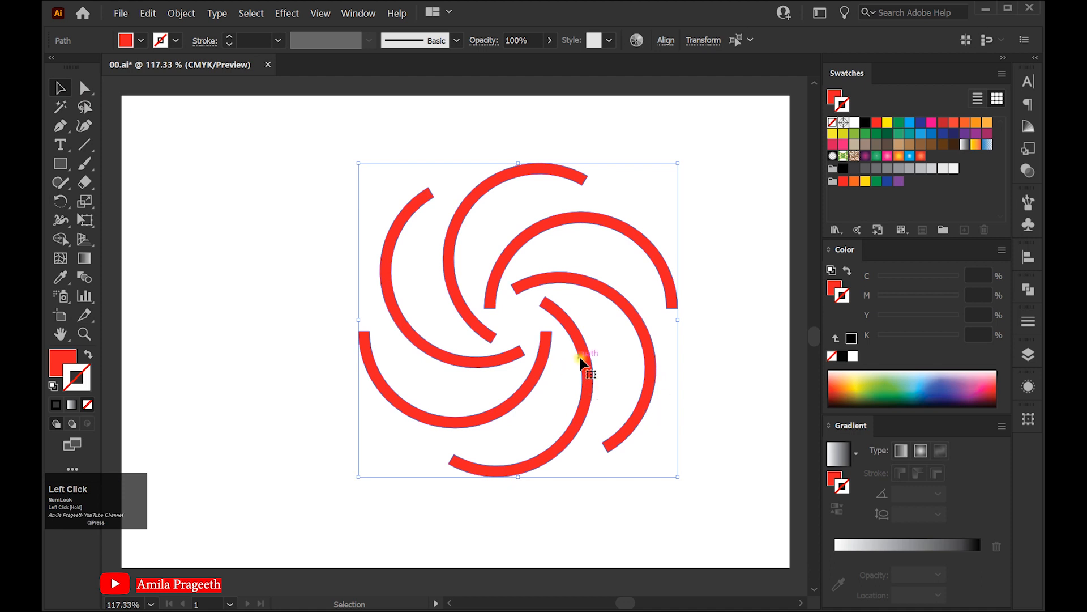
pyautogui.moveTo(586, 359); pyautogui.dragTo(537, 348)
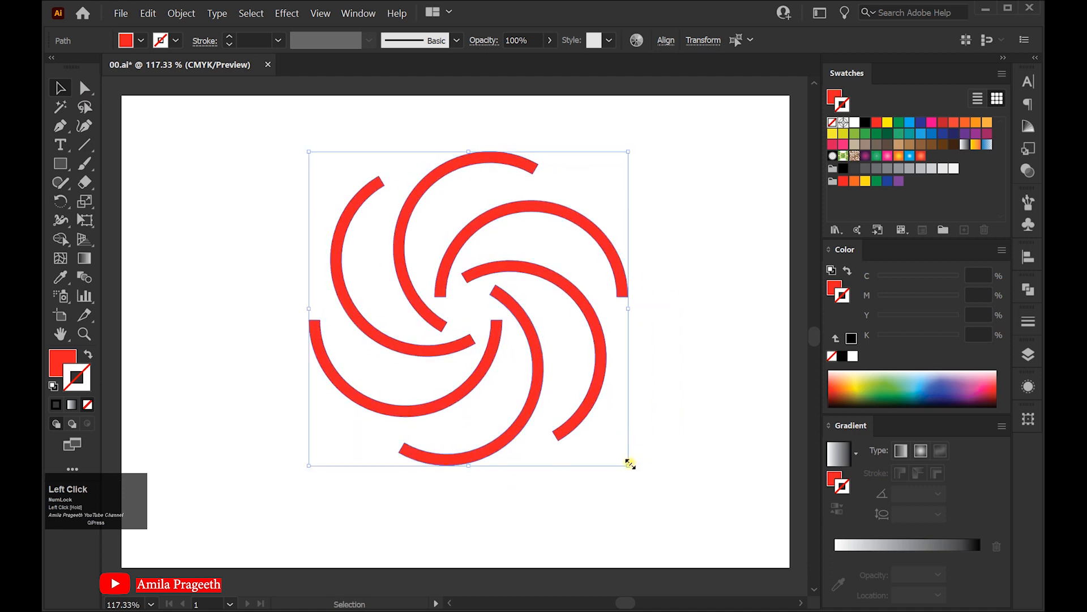
pyautogui.moveTo(627, 463); pyautogui.dragTo(652, 483)
pyautogui.click(696, 370)
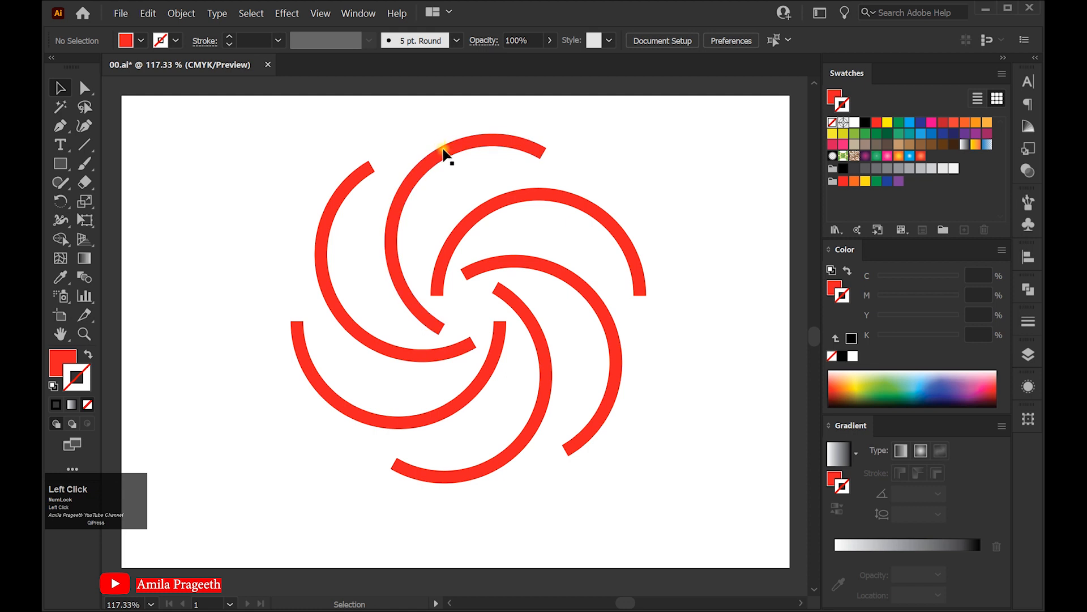
# Taper both ends of the topmost arm to sharp points by moving each inner corner anchor onto the outer corner.
pyautogui.click(449, 159)
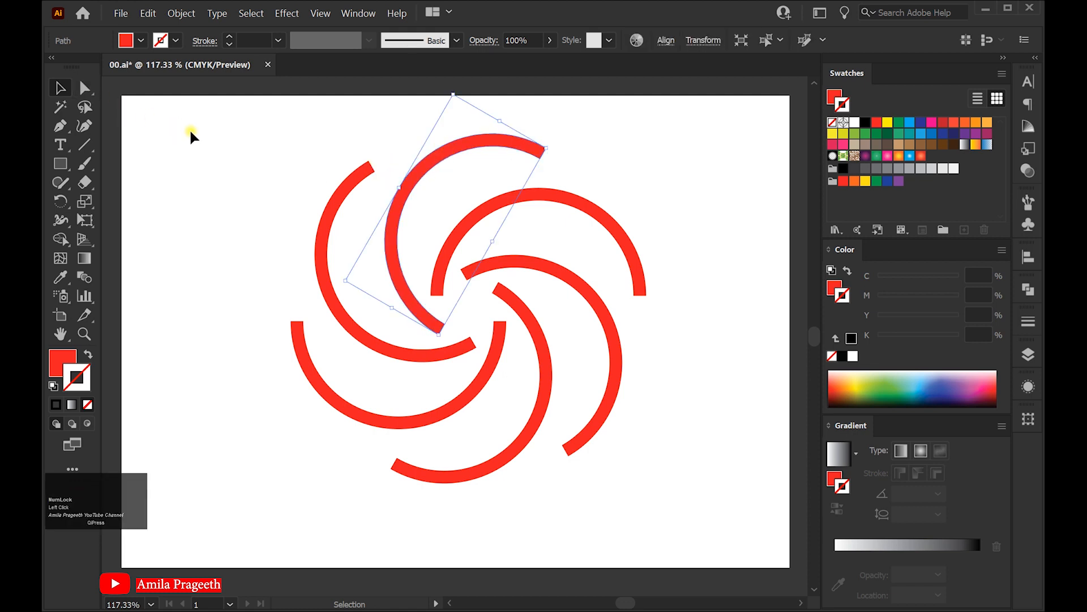
pyautogui.click(216, 150)
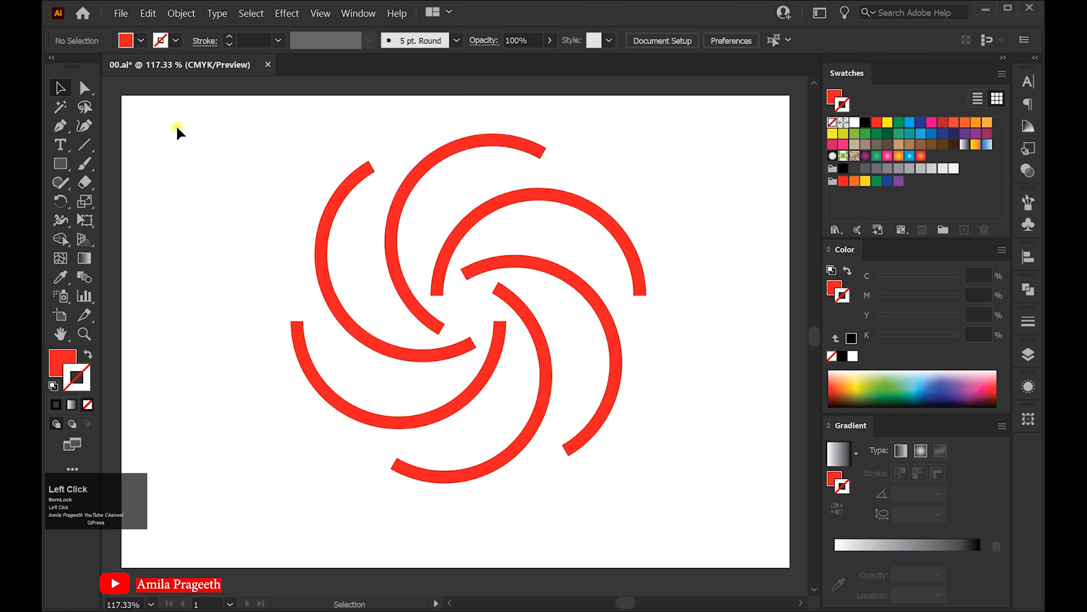
pyautogui.click(94, 95)
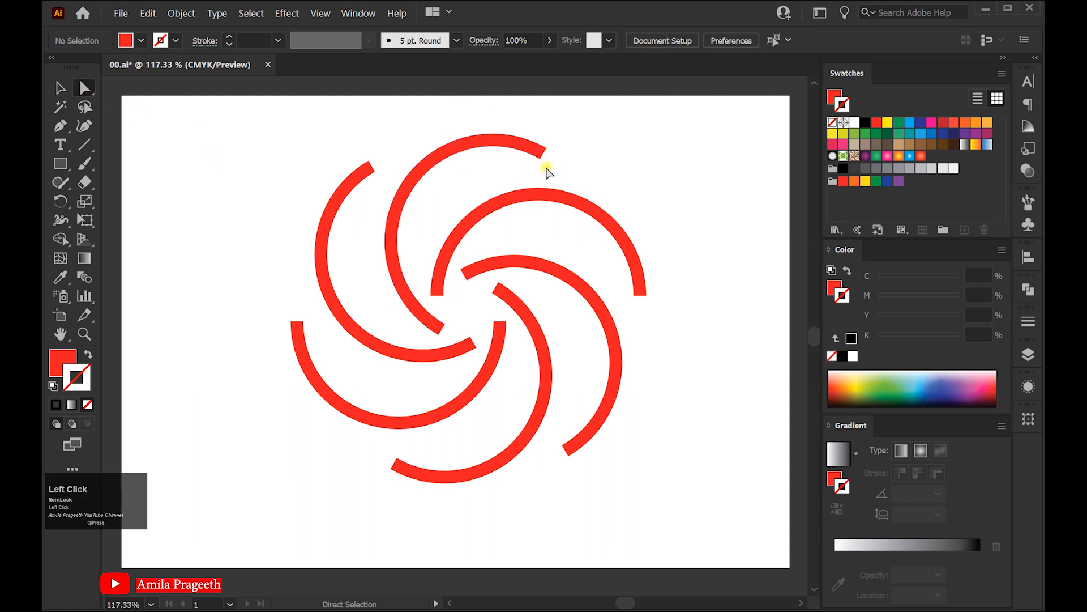
pyautogui.moveTo(537, 152)
pyautogui.mouseDown()
pyautogui.moveTo(542, 165)
pyautogui.moveTo(545, 150)
pyautogui.mouseUp()
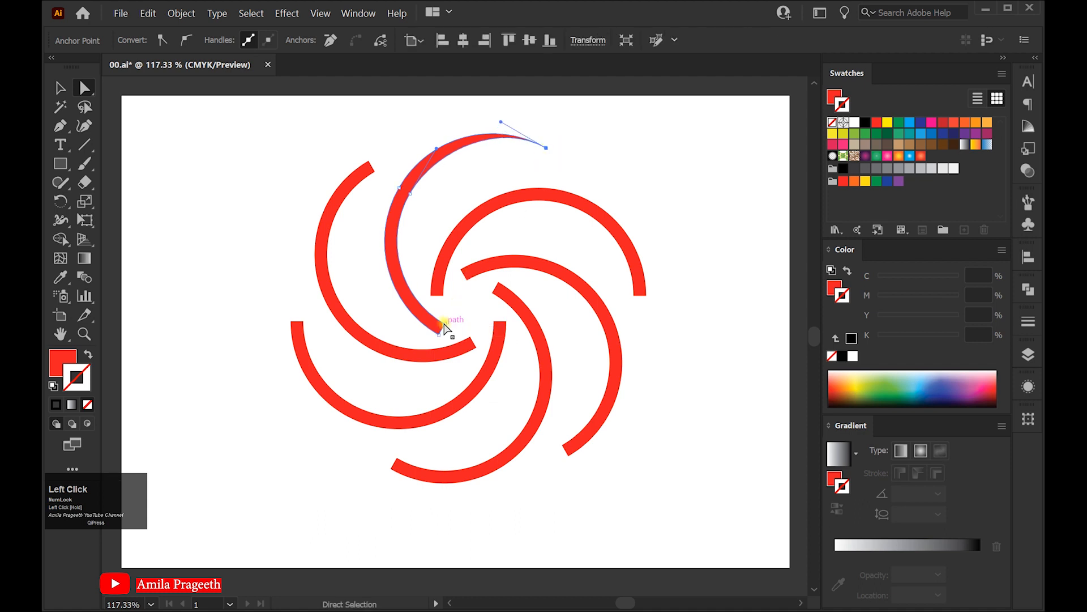
pyautogui.click(443, 328)
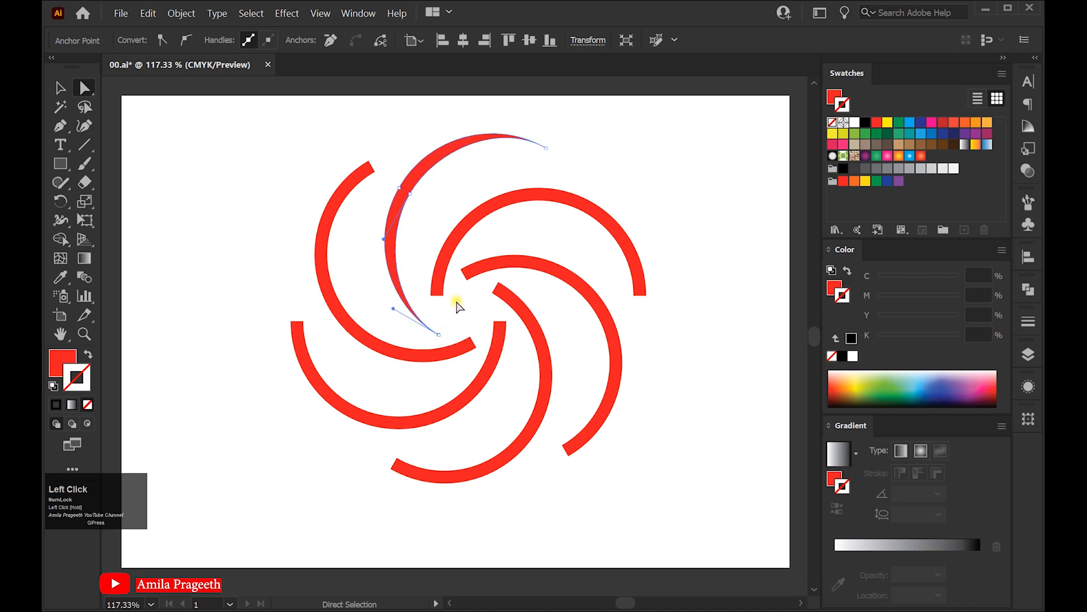
# Taper both ends of the arch-shaped upper-right arm to points by moving its inner corner anchors onto the outer ones.
pyautogui.click(454, 305)
pyautogui.click(439, 294)
pyautogui.click(441, 298)
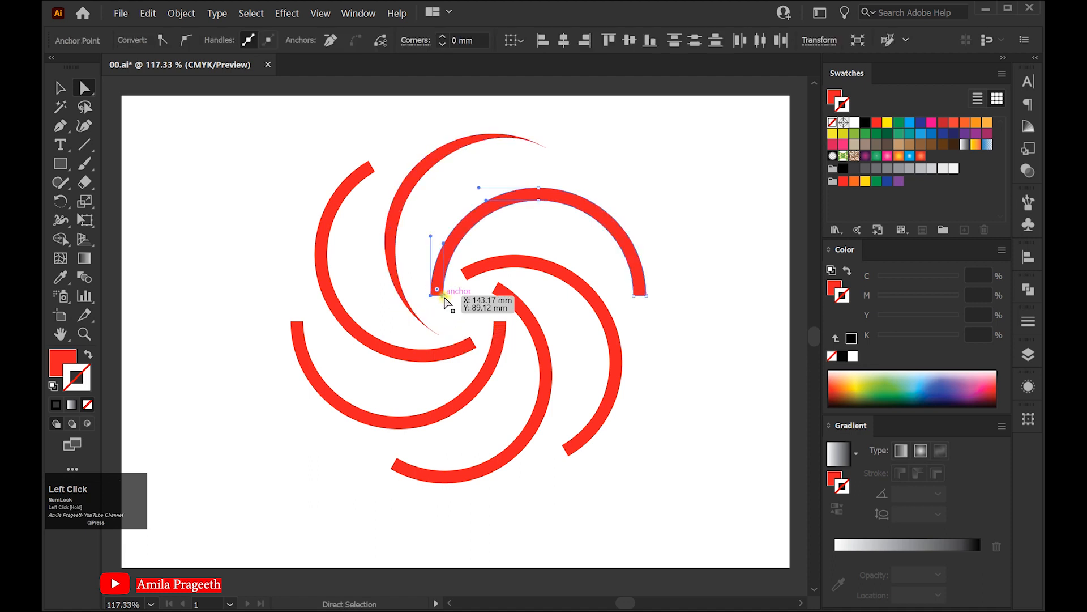
pyautogui.moveTo(445, 298); pyautogui.dragTo(435, 302)
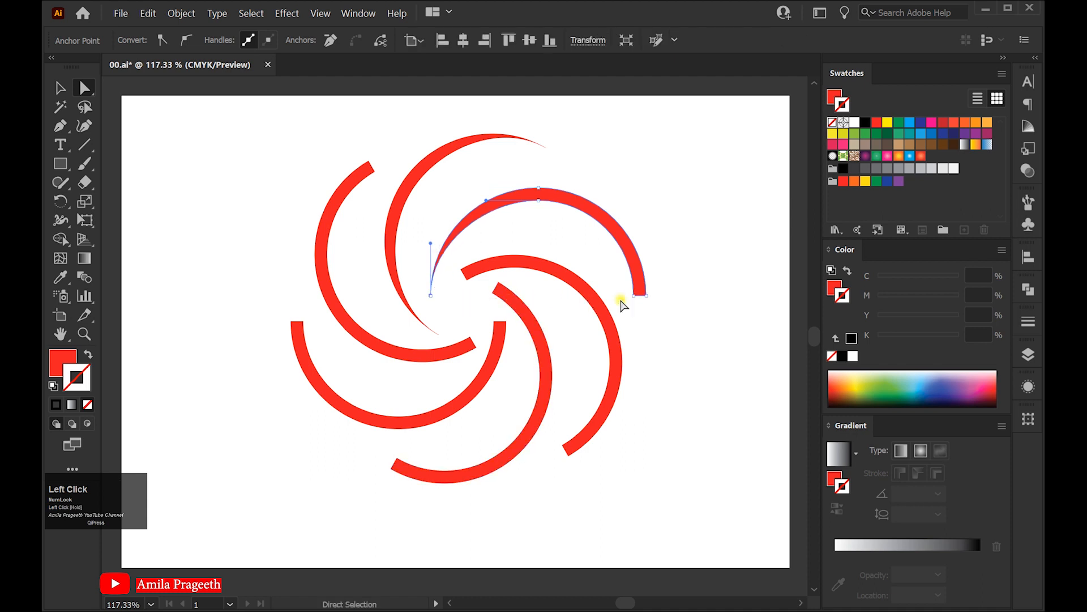
pyautogui.moveTo(635, 298); pyautogui.dragTo(646, 298)
# Taper both ends of the right arm, which curves down to the lower right, by merging its inner corner anchors with the outer ones.
pyautogui.click(459, 269)
pyautogui.click(461, 270)
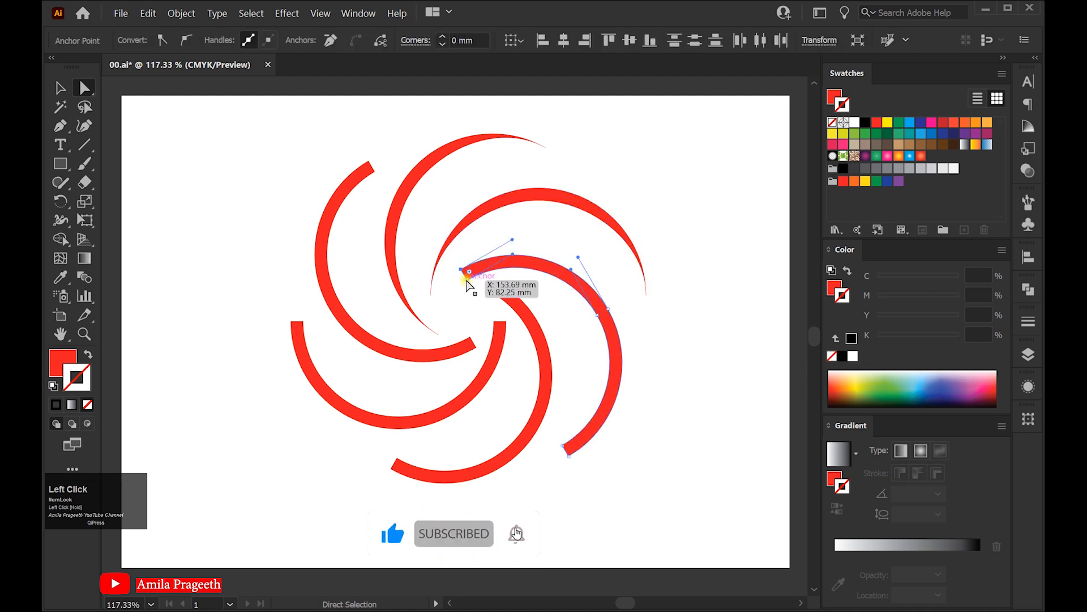
pyautogui.moveTo(468, 283); pyautogui.dragTo(462, 275)
pyautogui.click(565, 449)
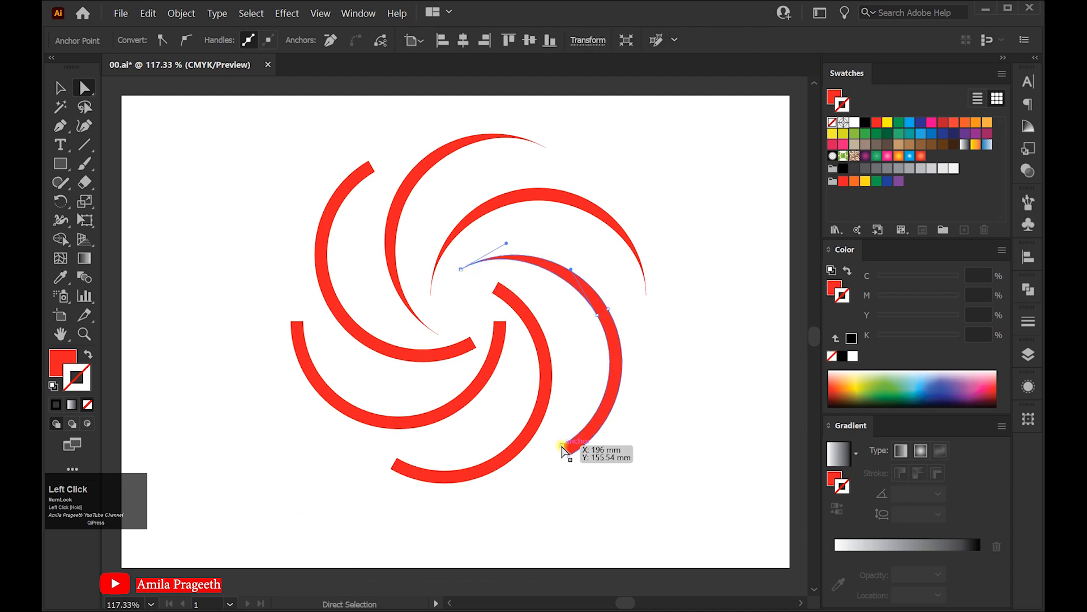
pyautogui.moveTo(565, 449); pyautogui.dragTo(565, 460)
pyautogui.click(532, 478)
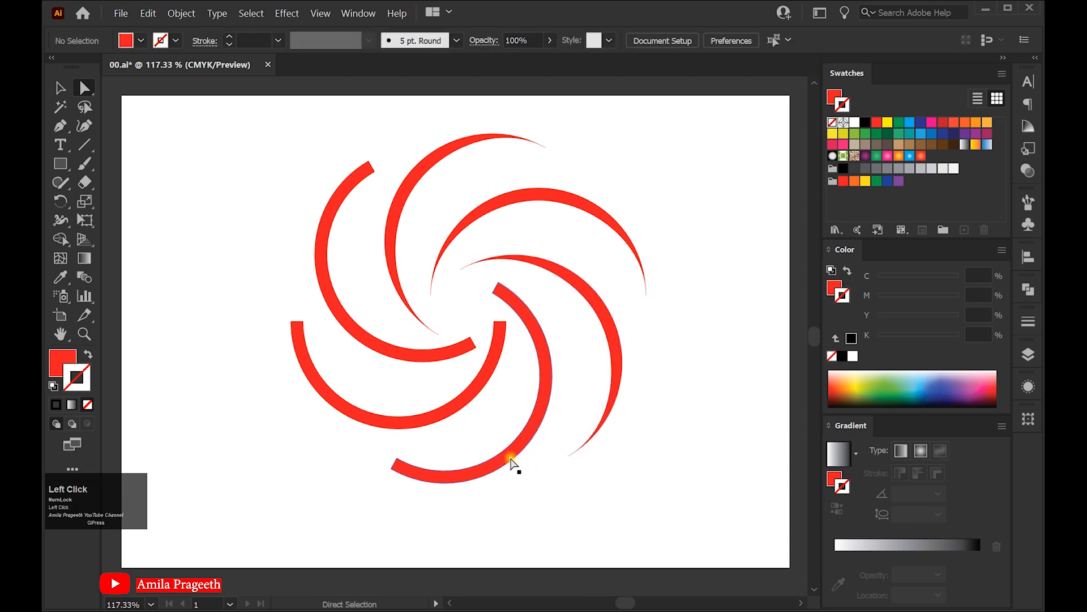
# Taper both ends of the bottom arm to points by placing its inner corner anchors on the outer corners.
pyautogui.click(507, 461)
pyautogui.click(499, 293)
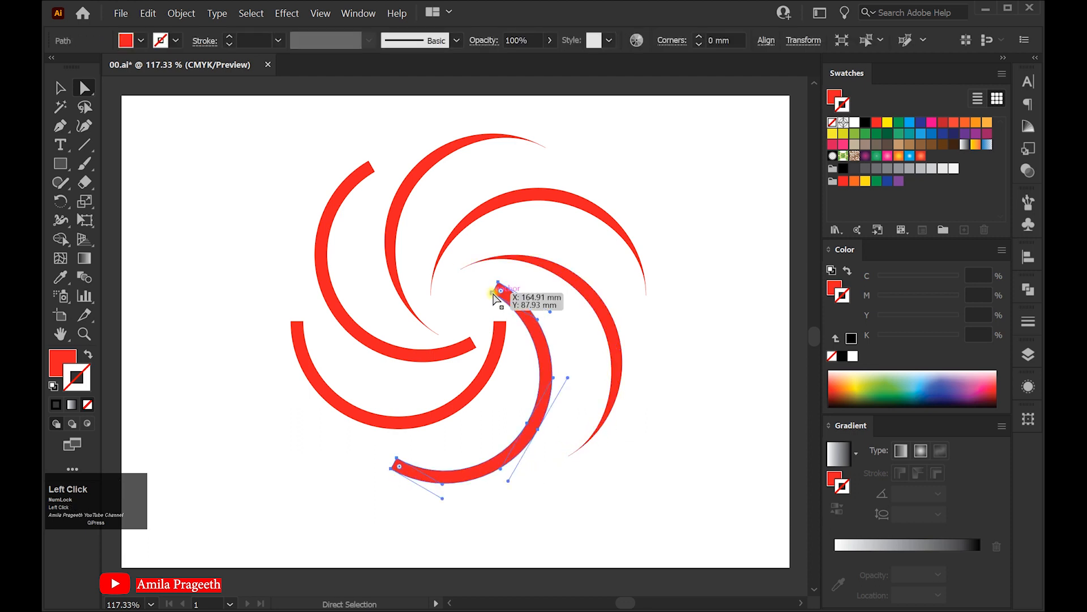
pyautogui.moveTo(493, 294); pyautogui.dragTo(498, 282)
pyautogui.click(400, 464)
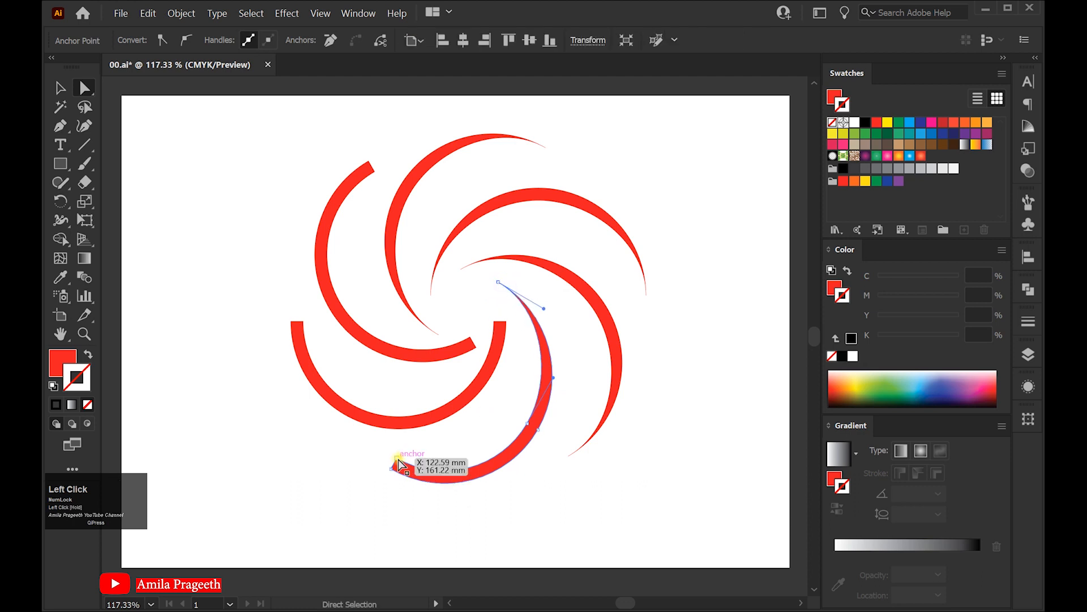
pyautogui.moveTo(399, 463); pyautogui.dragTo(391, 472)
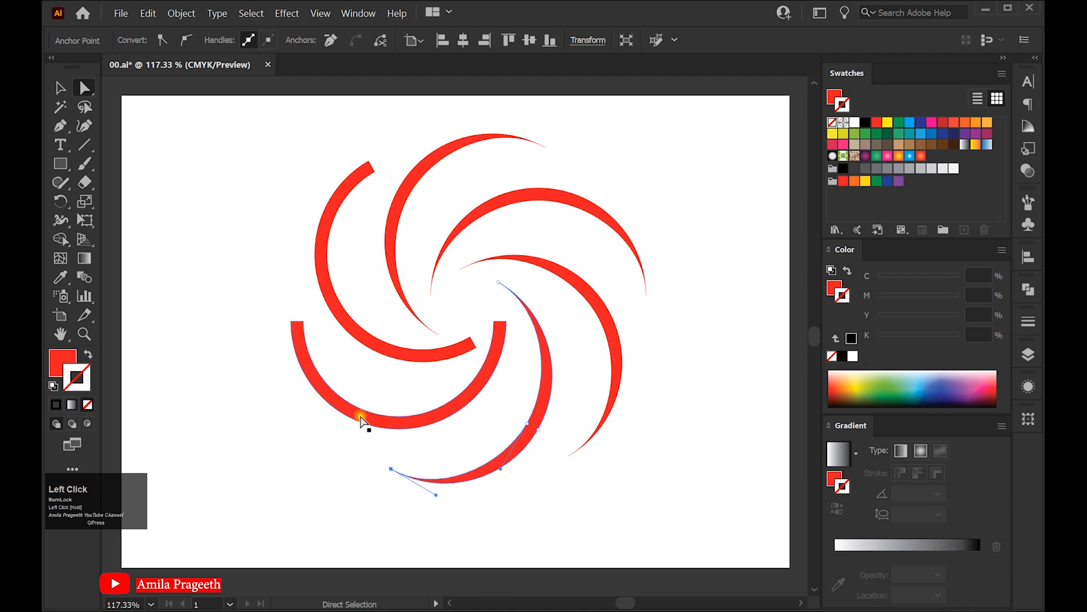
# Taper both ends of the bowl-shaped lower-left arm to points by shifting its inner corner anchors outward onto the outer corners.
pyautogui.click(377, 417)
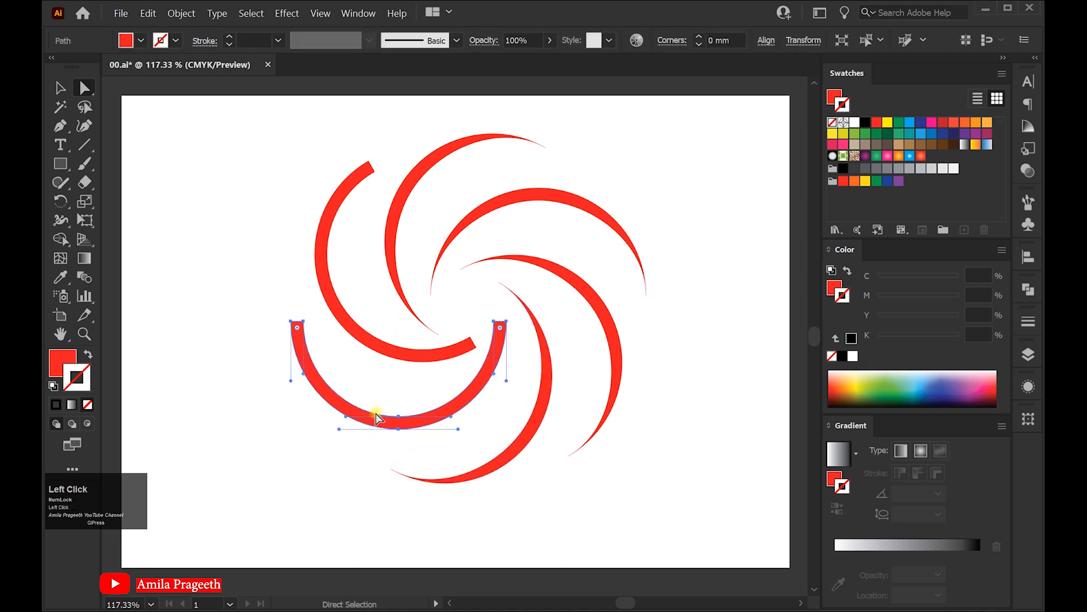
pyautogui.click(495, 322)
pyautogui.moveTo(494, 322); pyautogui.dragTo(507, 322)
pyautogui.moveTo(306, 323); pyautogui.dragTo(292, 323)
# Taper both ends of the remaining upper-left arm to points by moving its inner corner anchors onto the outer corners.
pyautogui.click(467, 344)
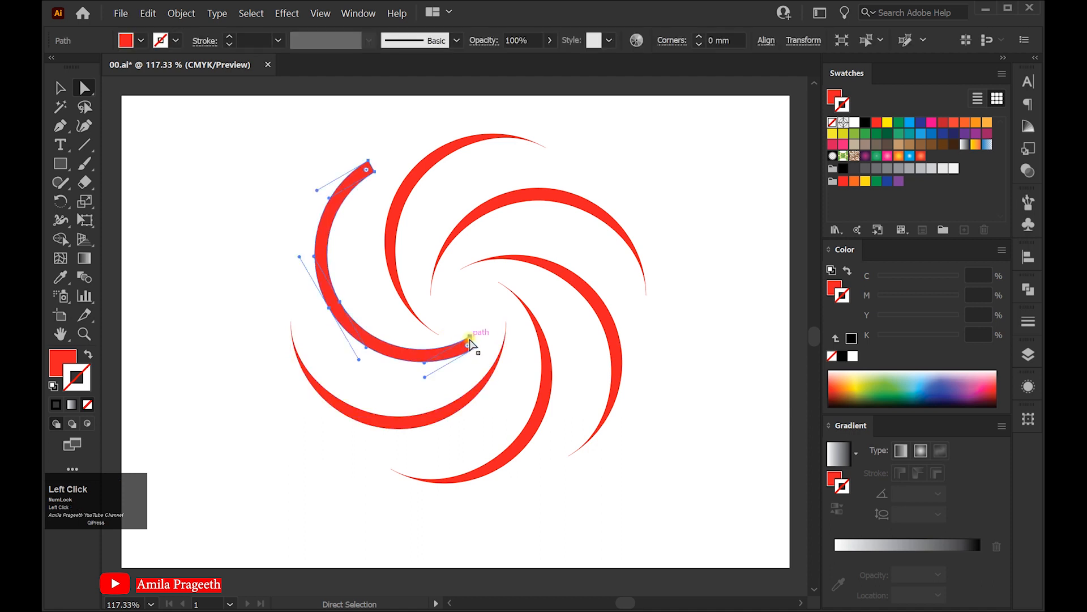
pyautogui.moveTo(470, 343); pyautogui.dragTo(477, 346)
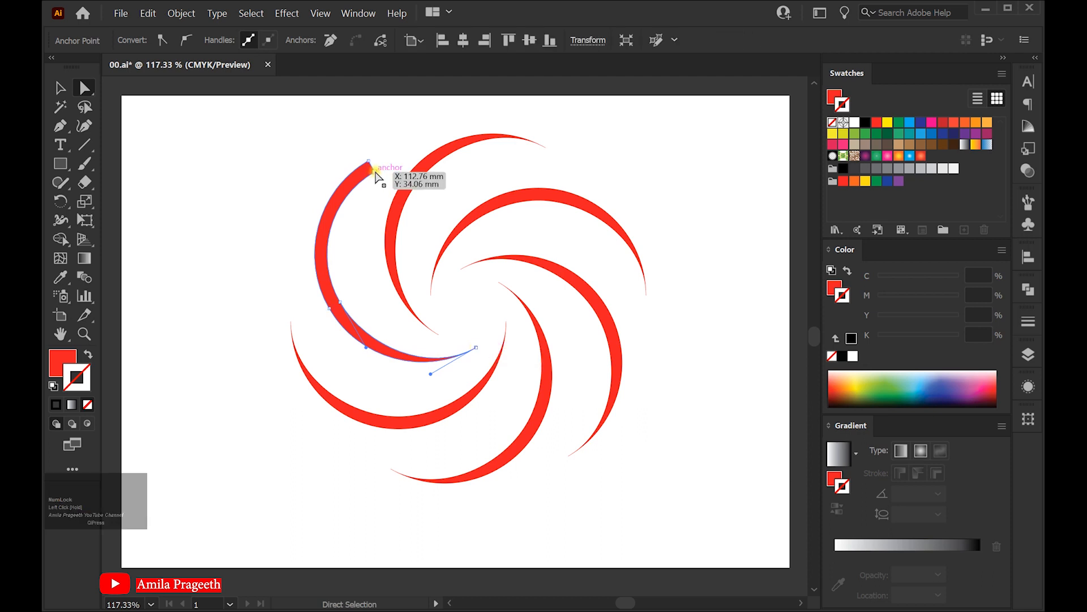
pyautogui.moveTo(375, 172); pyautogui.dragTo(368, 161)
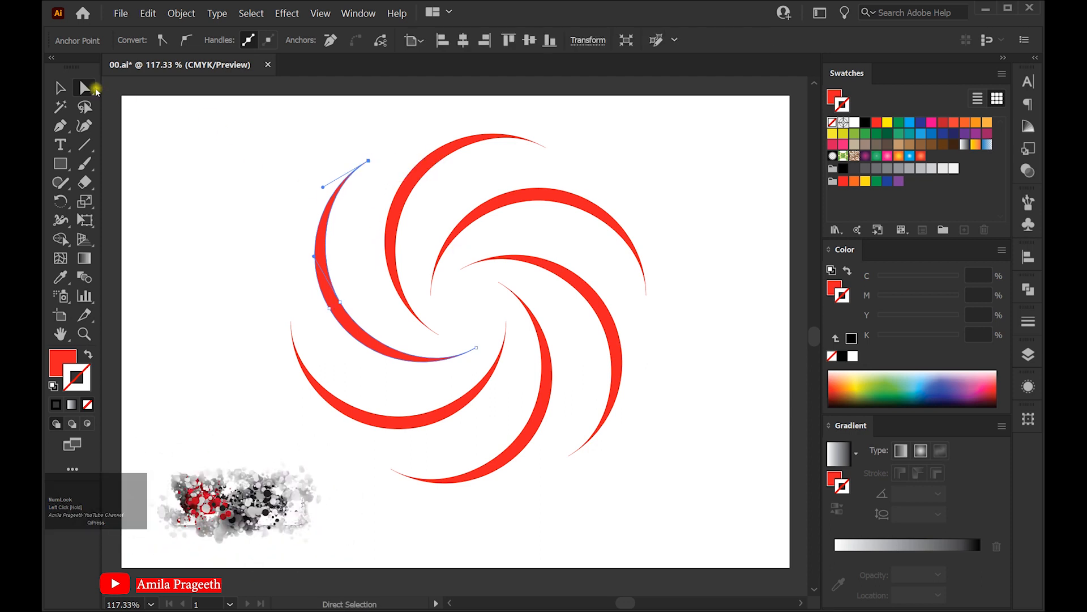
# Fill the topmost arm with the dark purple radial gradient swatch and leave it without a stroke.
pyautogui.press('v')
pyautogui.click(290, 161)
pyautogui.moveTo(290, 161); pyautogui.dragTo(634, 436)
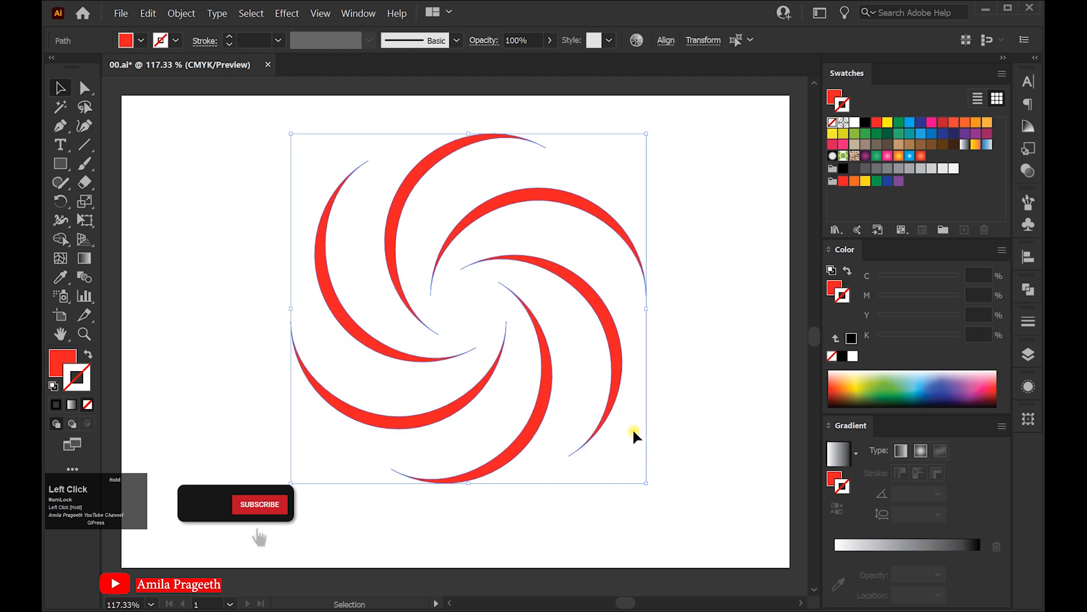
pyautogui.click(686, 405)
pyautogui.click(464, 150)
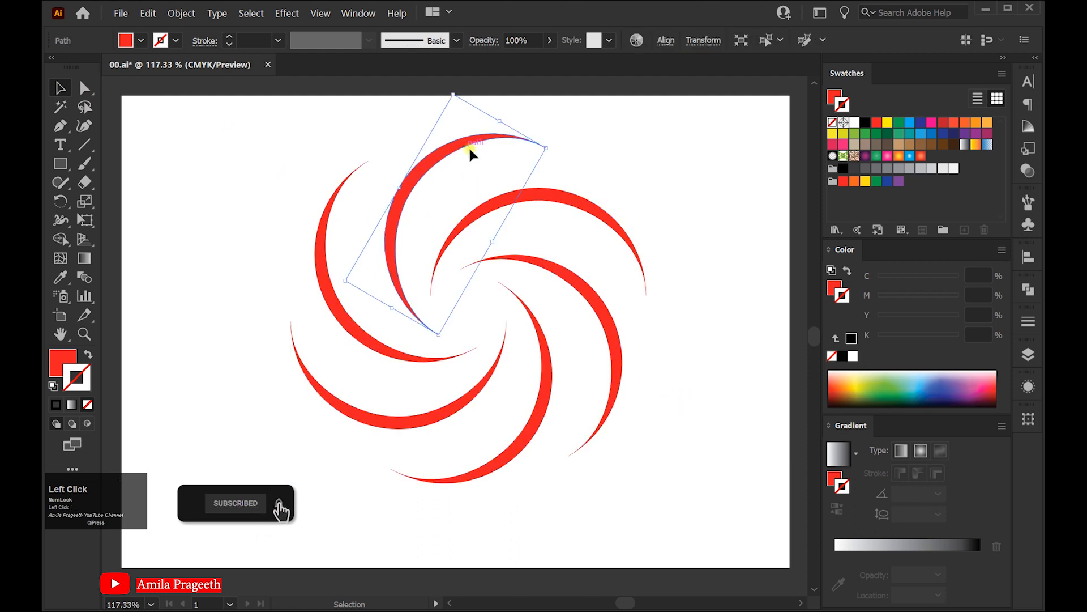
pyautogui.click(866, 155)
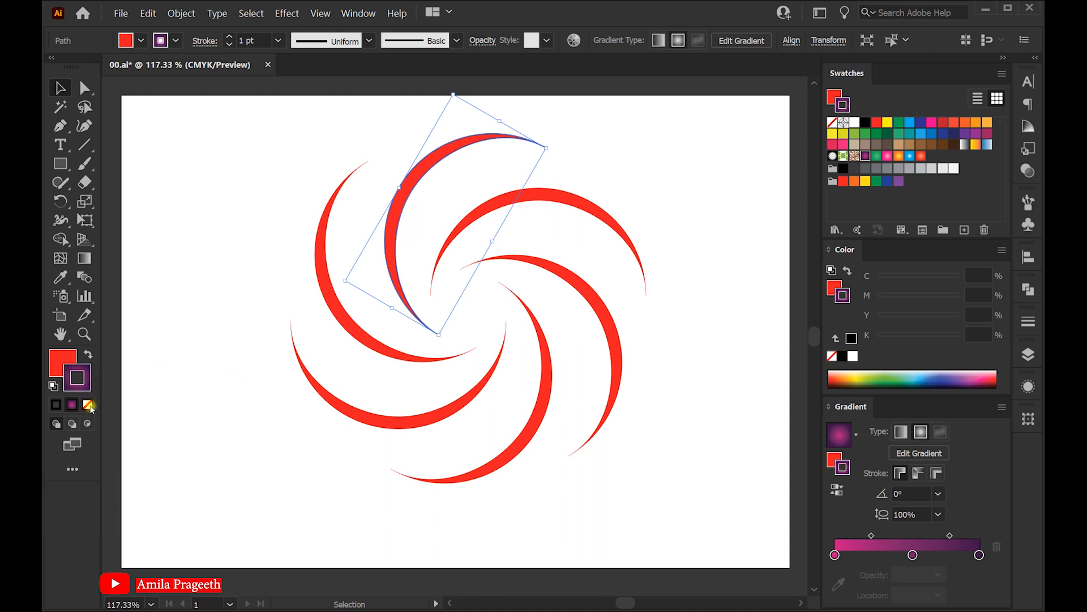
pyautogui.click(88, 405)
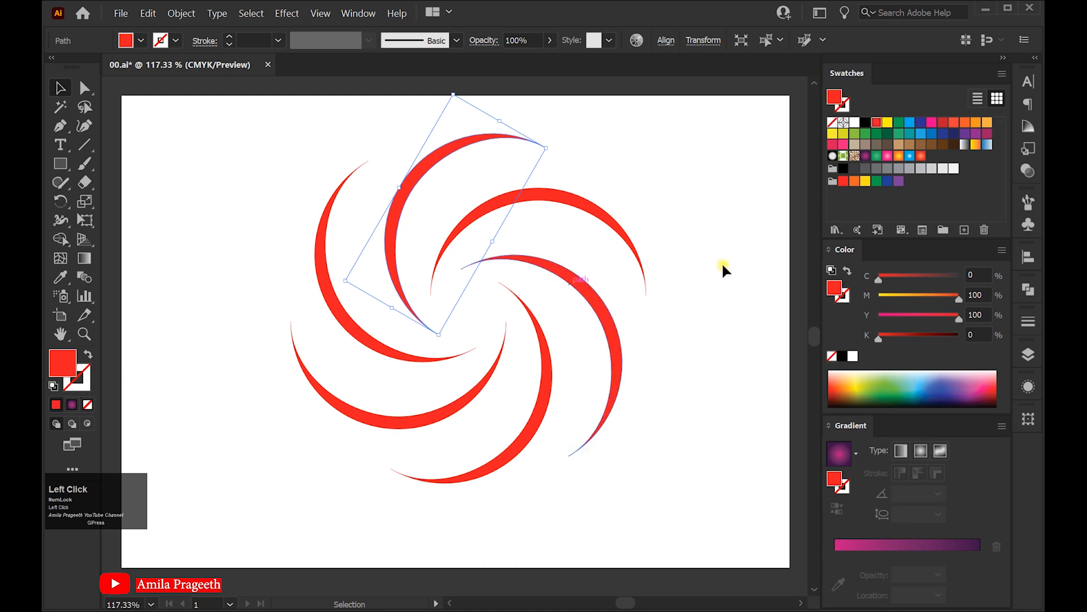
pyautogui.click(866, 155)
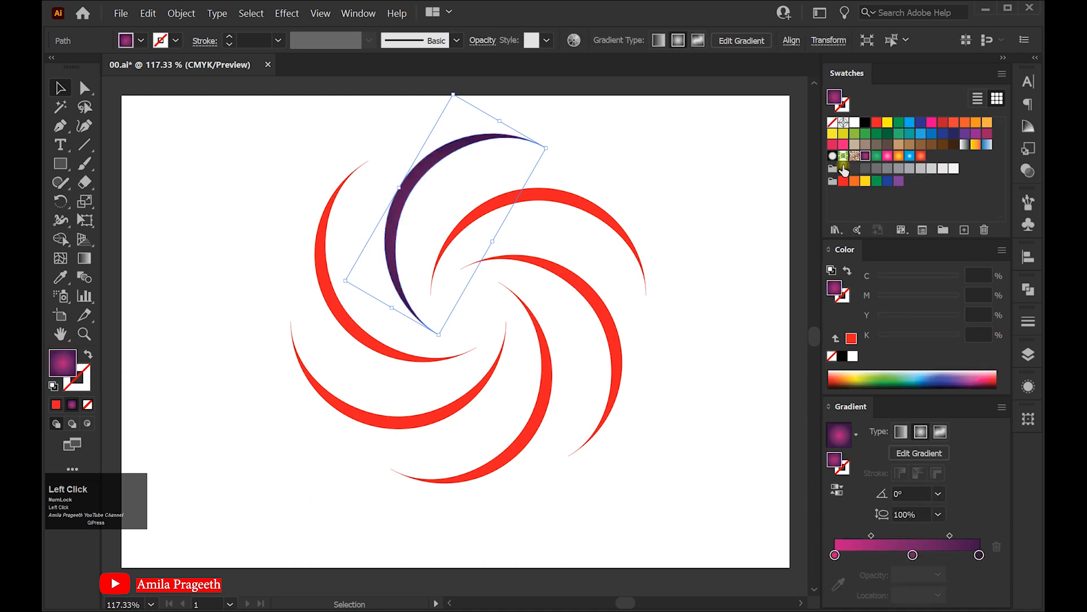
# Fill the upper-right arm with the green radial gradient swatch and the right arm with the pink one.
pyautogui.click(586, 208)
pyautogui.click(877, 156)
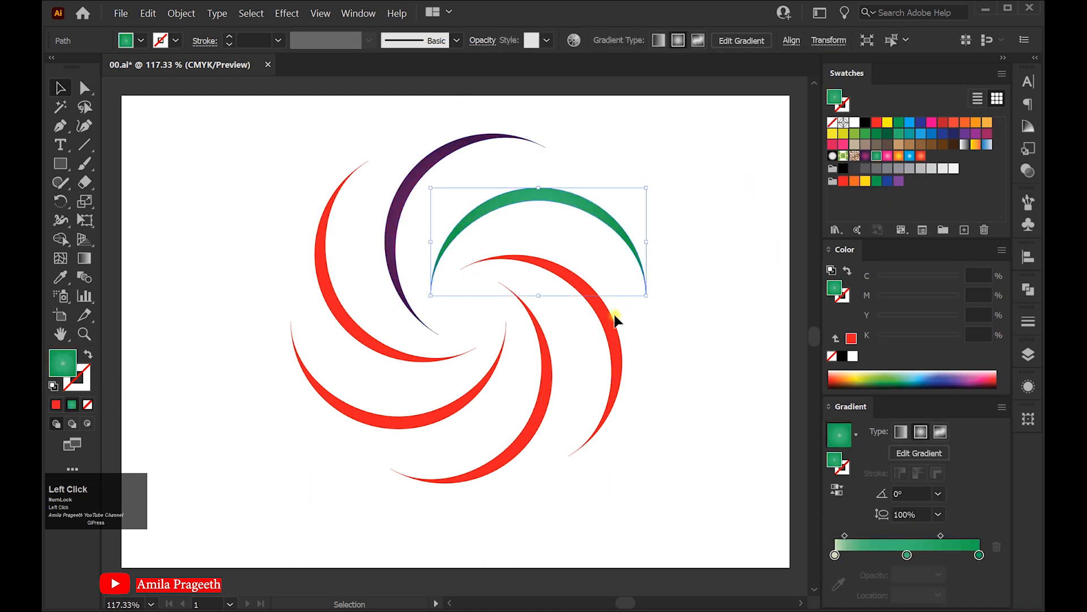
pyautogui.click(612, 334)
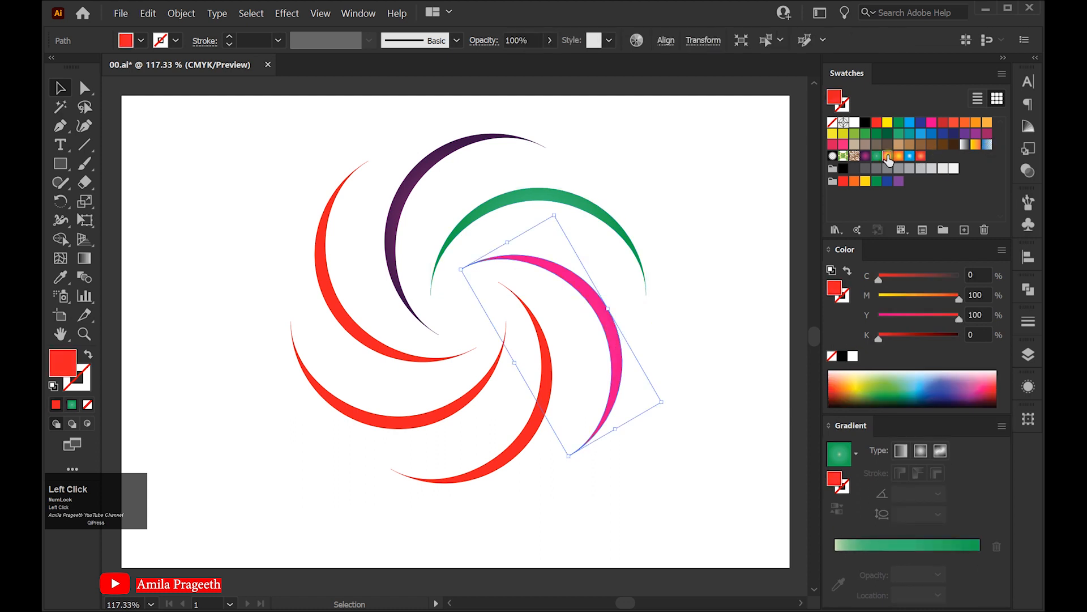
pyautogui.click(911, 156)
# Fill the bottom arm with the orange radial gradient swatch and the lower-left arm with the blue one.
pyautogui.click(525, 439)
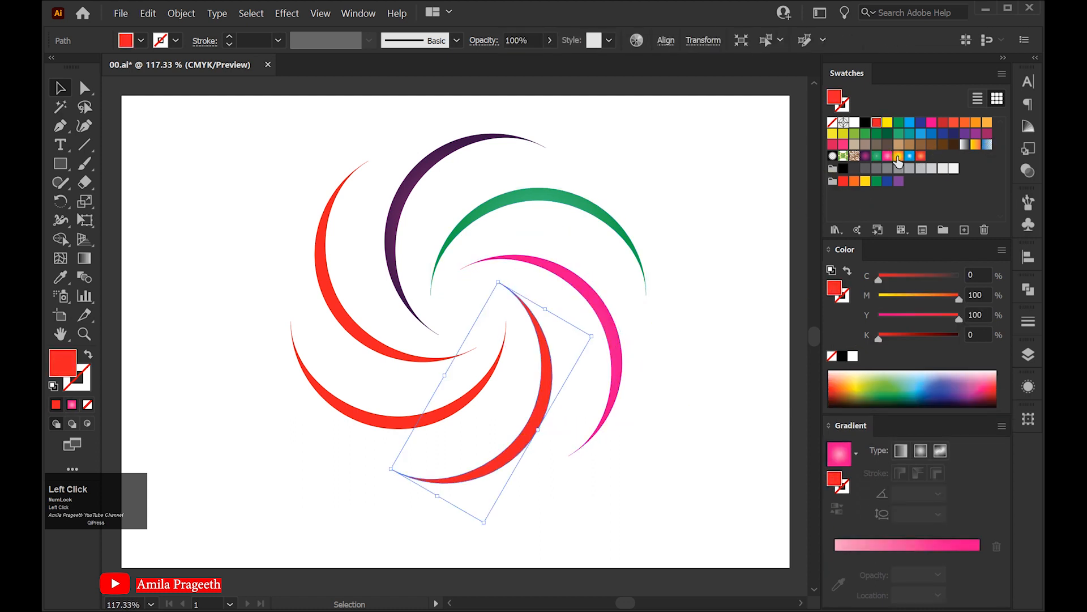
pyautogui.click(899, 156)
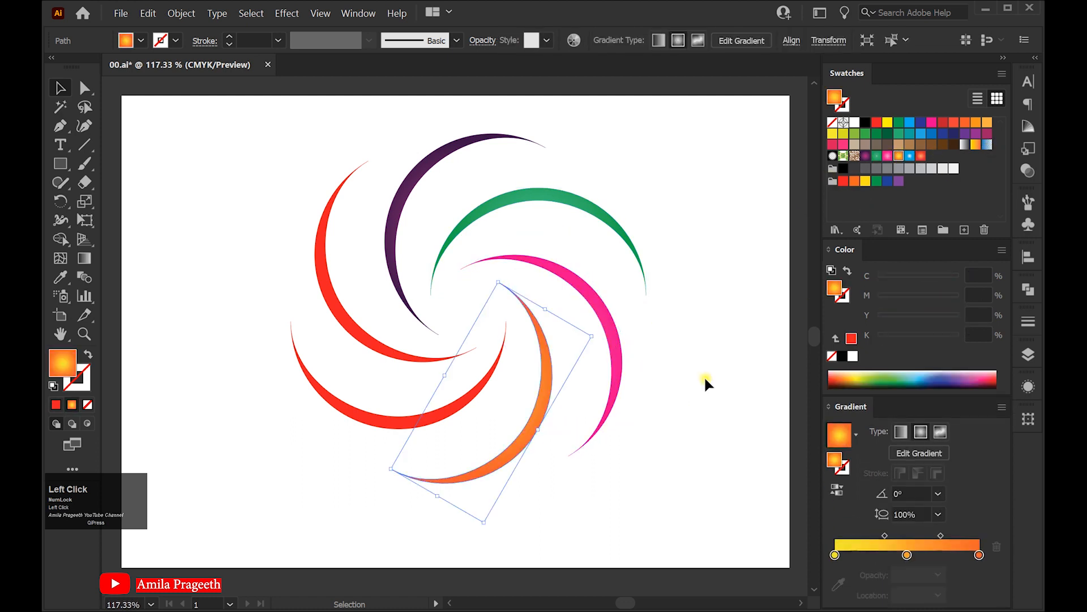
pyautogui.click(382, 428)
pyautogui.click(908, 157)
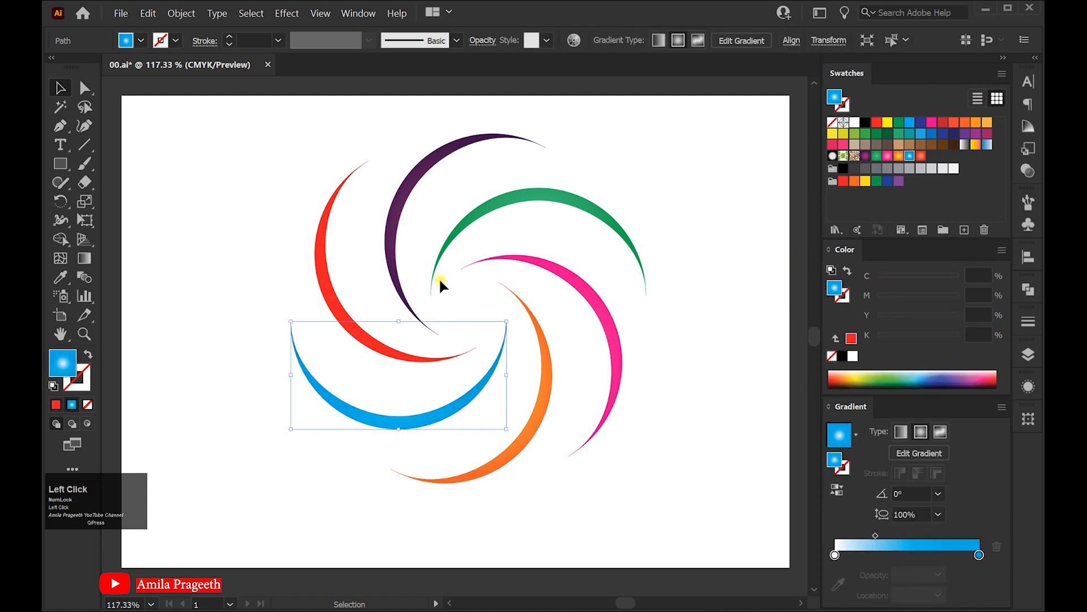
# Fill the upper-left arm with the red radial gradient swatch.
pyautogui.click(336, 290)
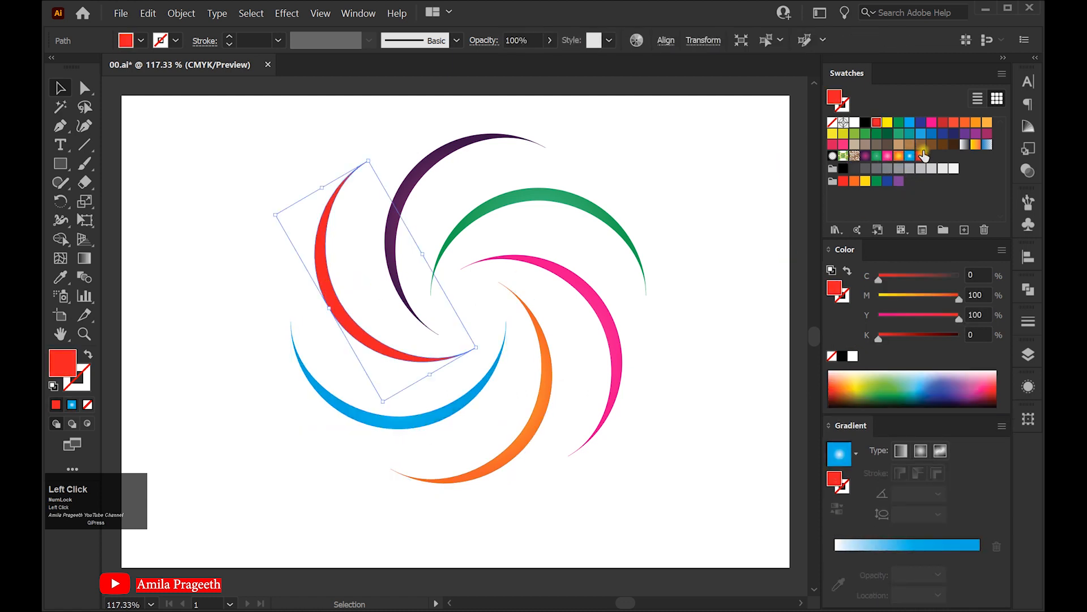
pyautogui.click(923, 155)
pyautogui.click(714, 251)
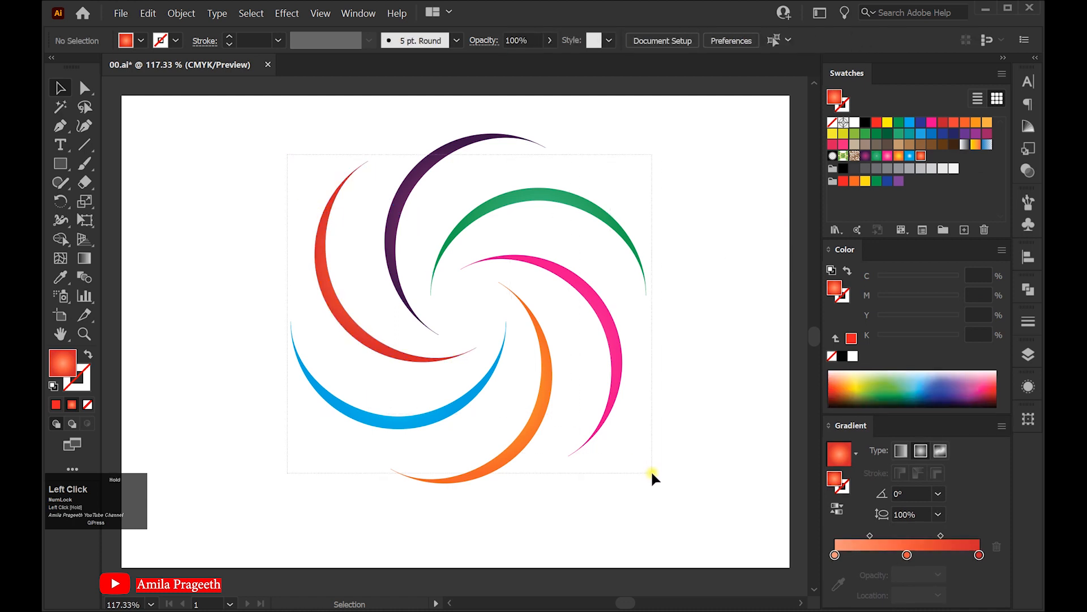
# Group all six coloured arms and enlarge the group slightly, proportionally about its centre.
pyautogui.moveTo(653, 474); pyautogui.dragTo(659, 485)
pyautogui.rightClick(547, 372)
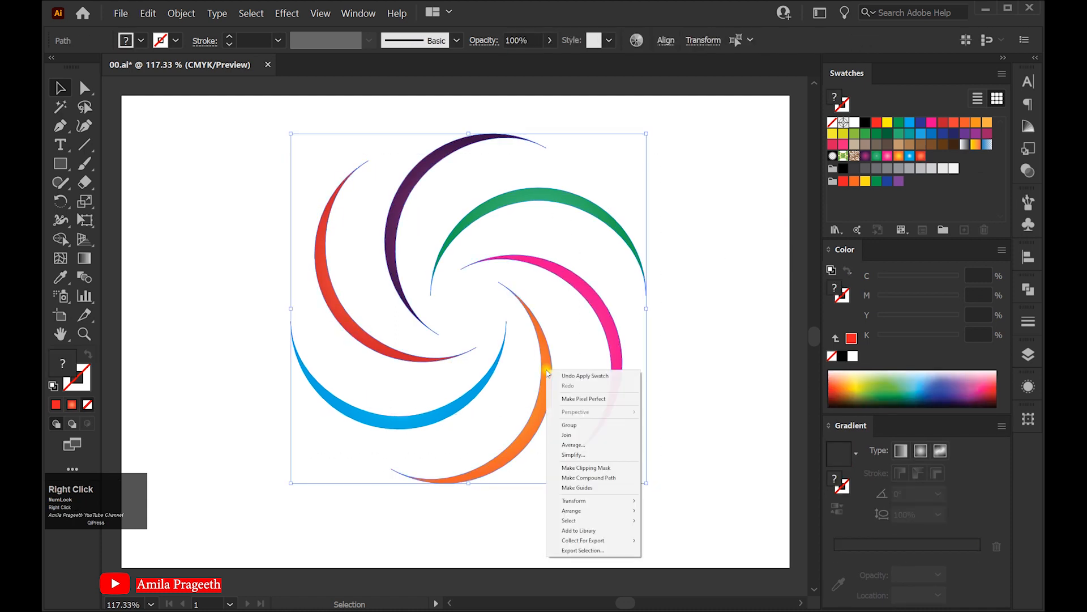
pyautogui.click(573, 425)
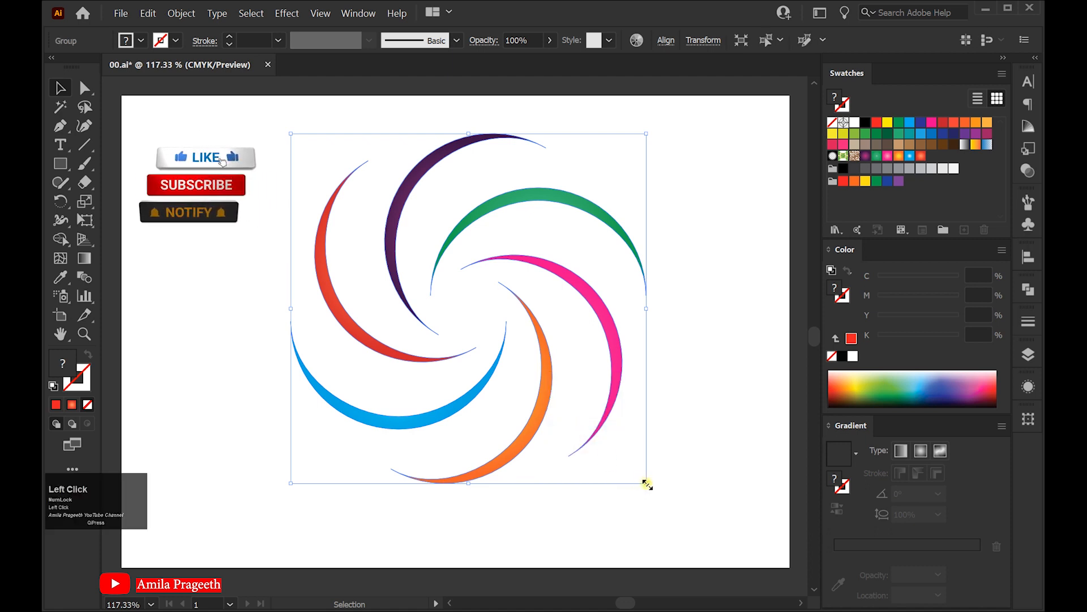
pyautogui.moveTo(646, 485); pyautogui.dragTo(653, 490)
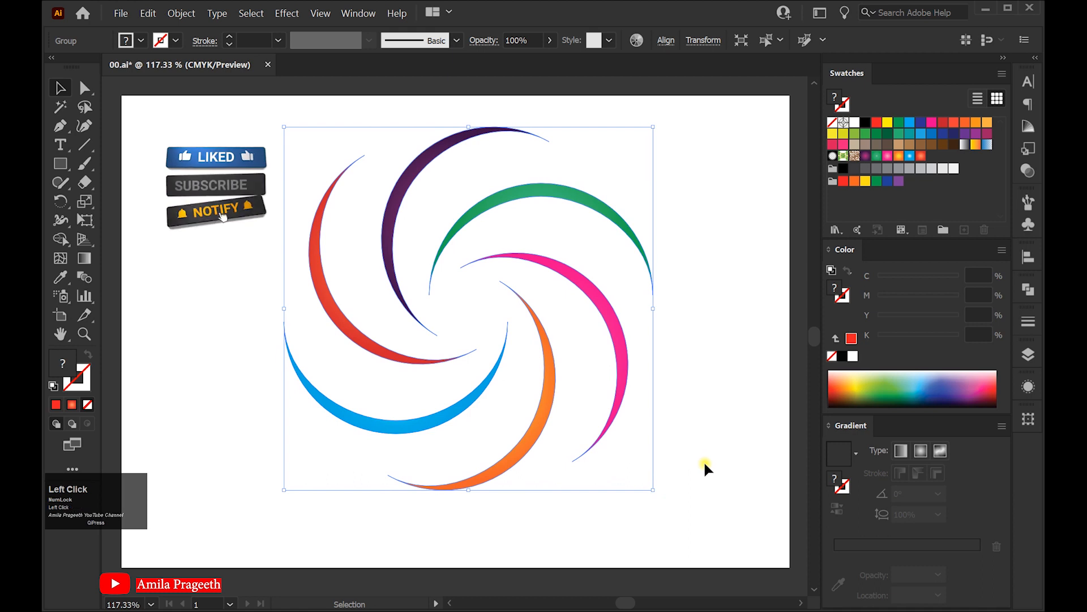
pyautogui.click(706, 466)
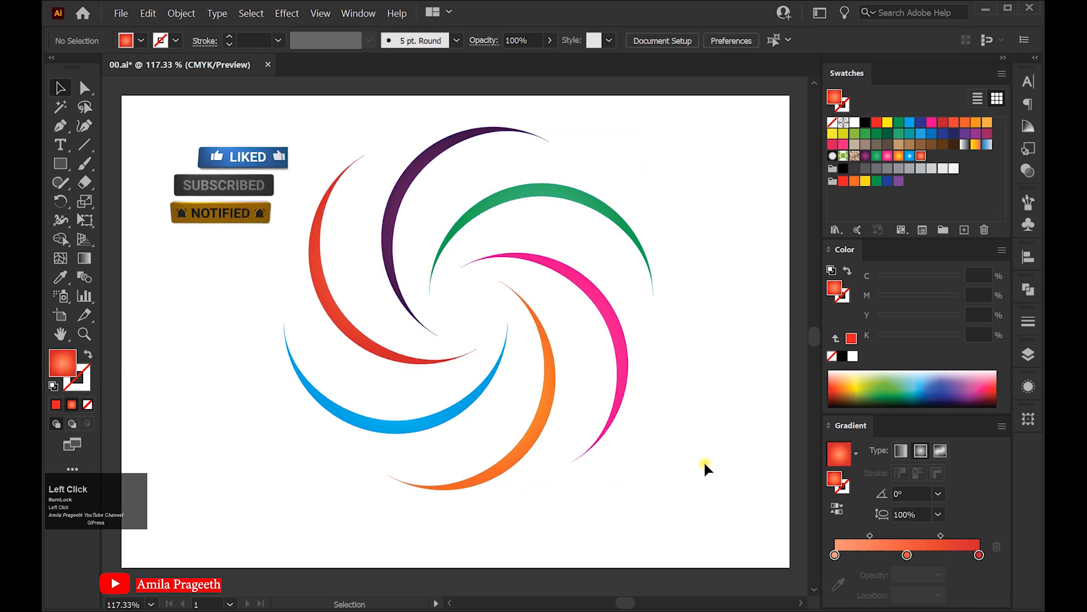